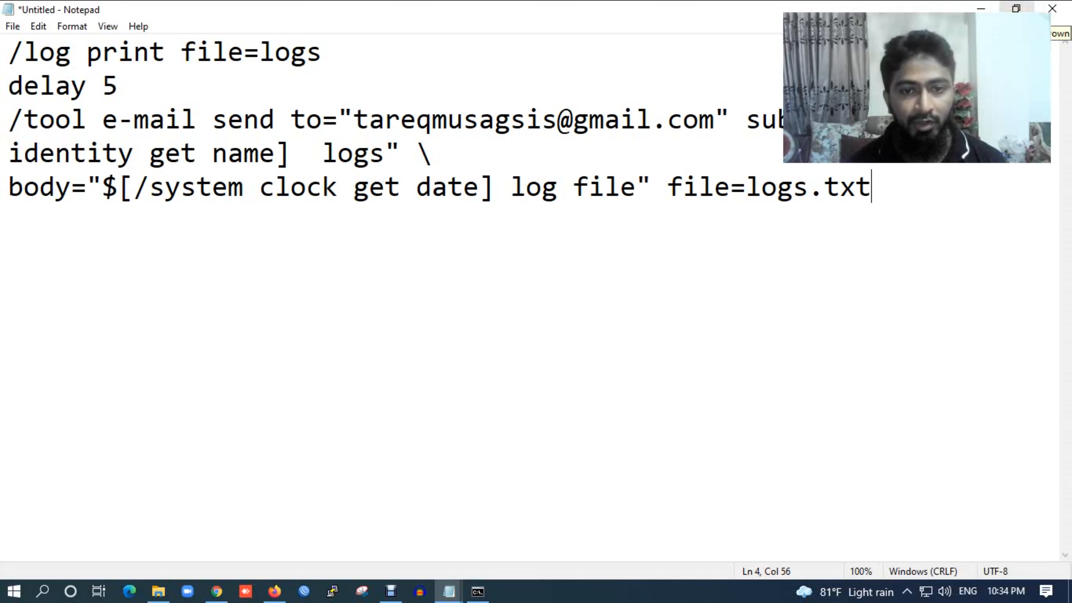
# Step: Copy the entire log-export and e-mail script from the open text file
pyautogui.moveTo(15, 46); pyautogui.dragTo(891, 209)
pyautogui.rightClick(756, 191)
pyautogui.click(786, 231)
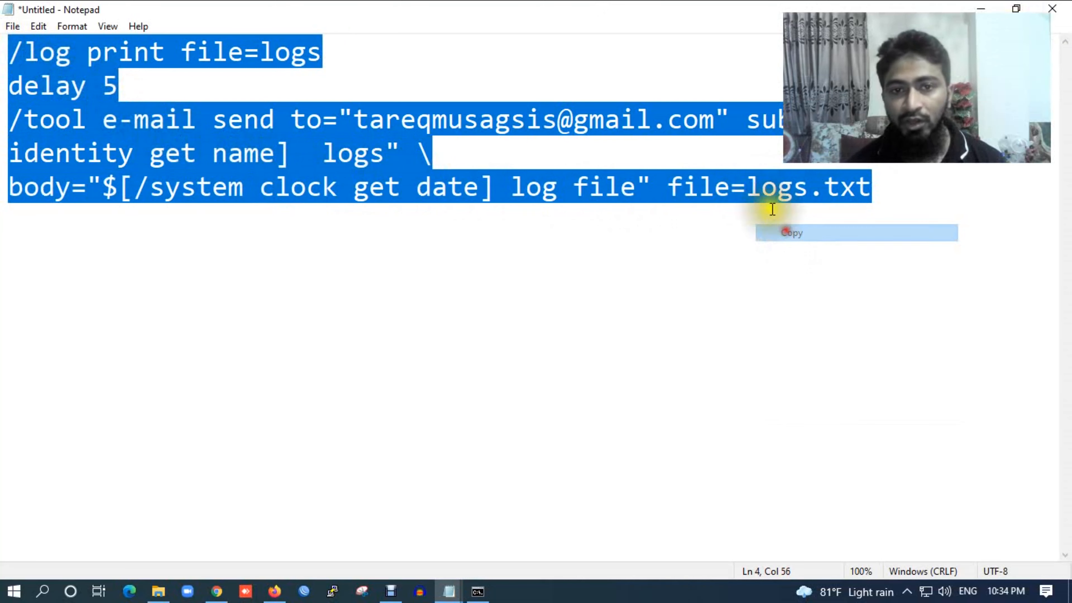
pyautogui.click(464, 237)
pyautogui.moveTo(354, 119); pyautogui.dragTo(652, 124)
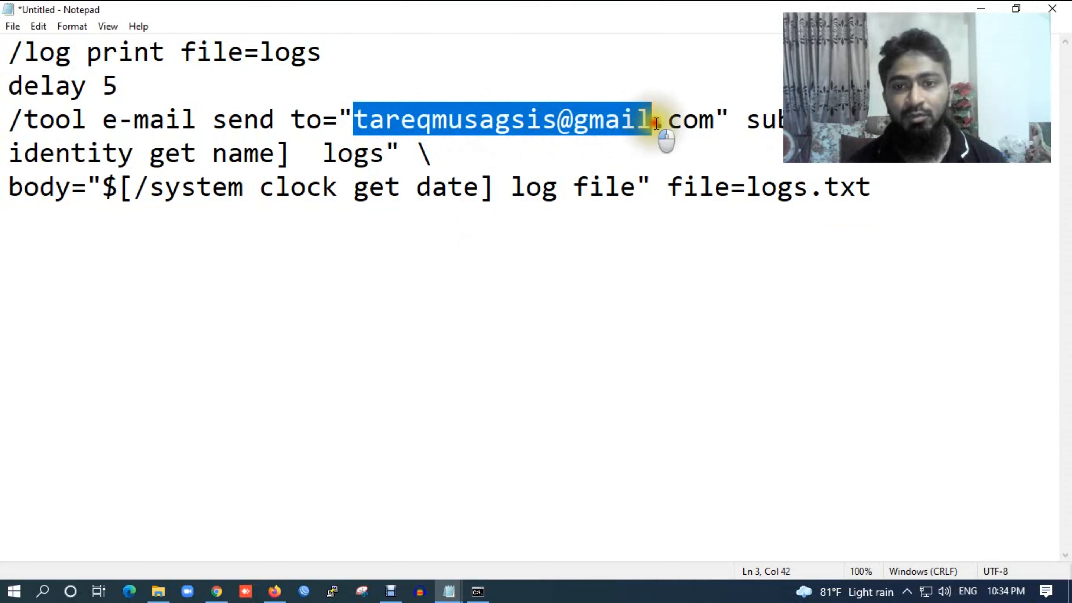
pyautogui.moveTo(13, 47); pyautogui.dragTo(875, 223)
pyautogui.rightClick(692, 181)
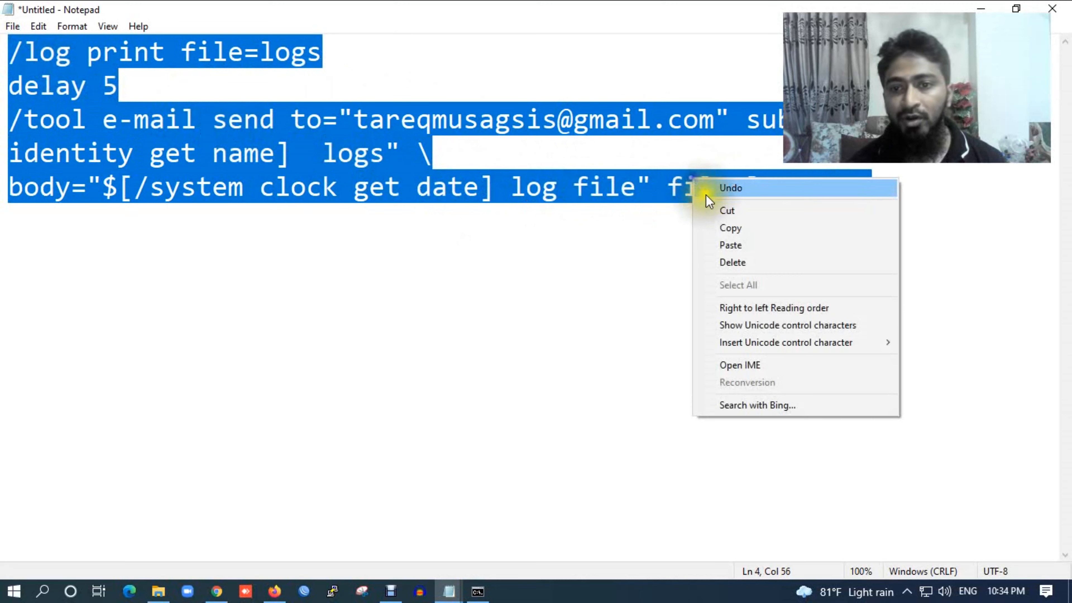
pyautogui.click(723, 228)
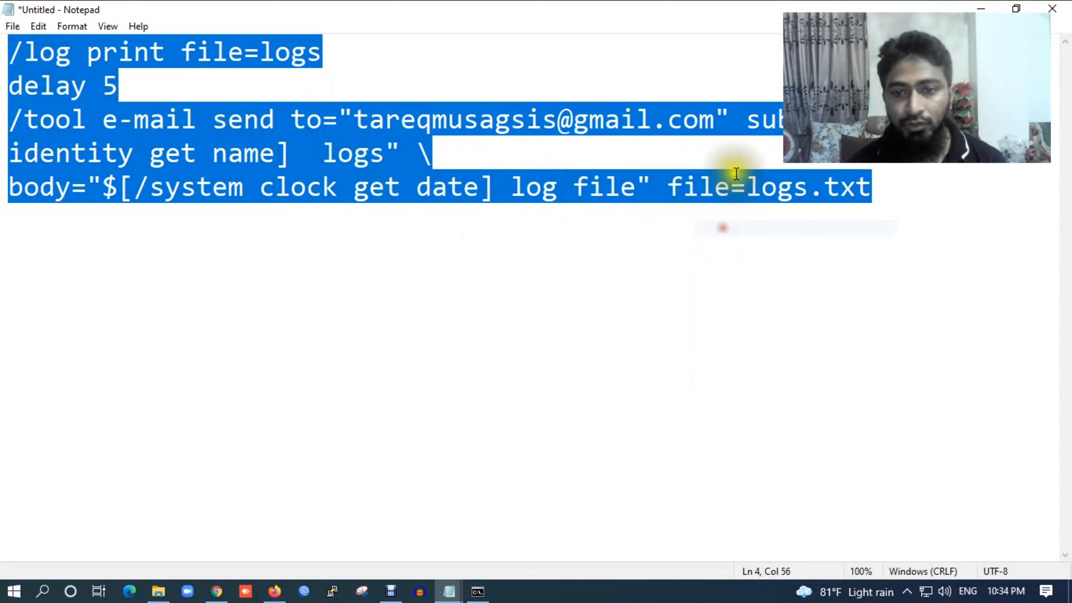
# Step: Switch to WinBox, connect to the MikroTik router, maximize its window and close the leftover History, Netwatch and address windows
pyautogui.click(302, 591)
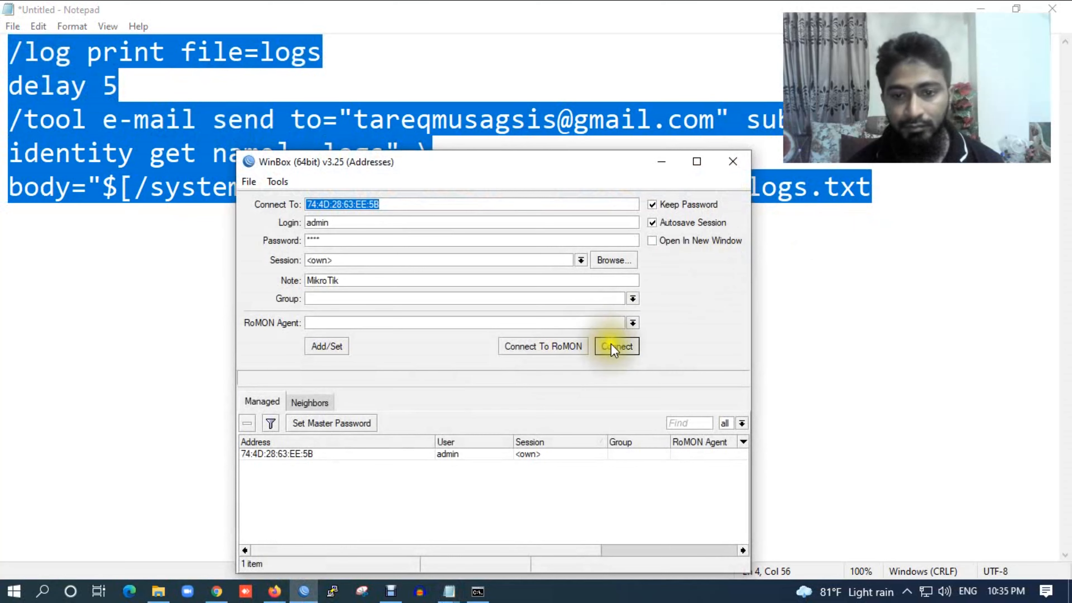
pyautogui.click(615, 347)
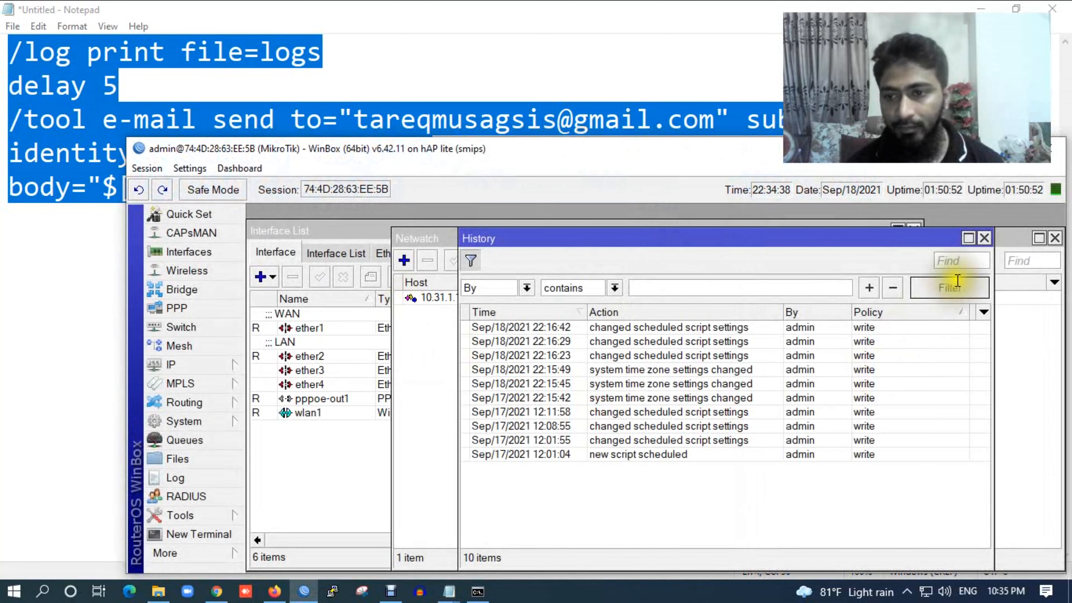
pyautogui.click(985, 238)
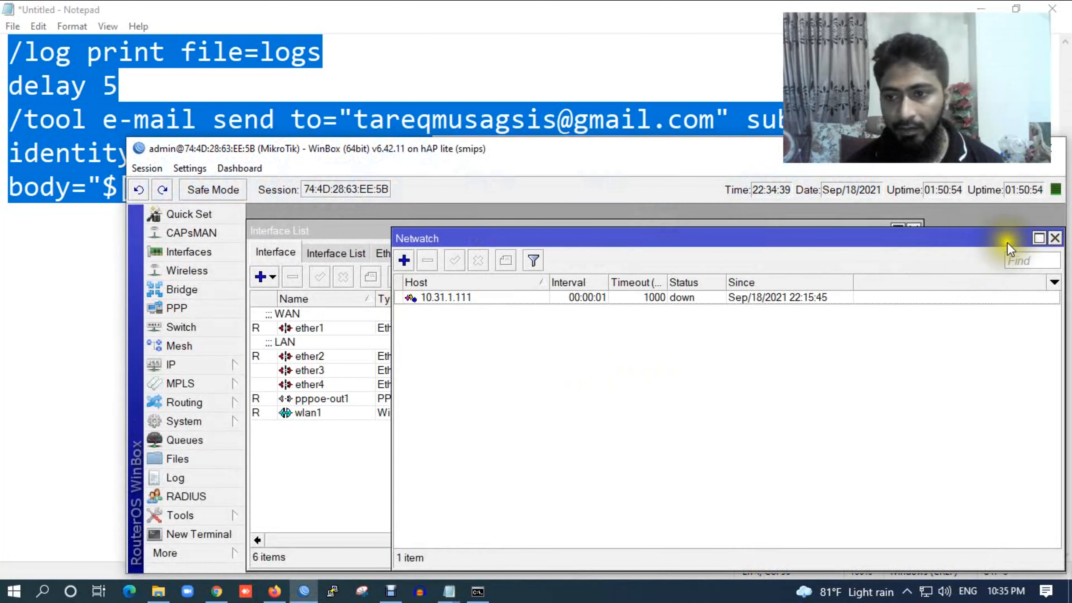
pyautogui.click(1054, 238)
pyautogui.click(1010, 149)
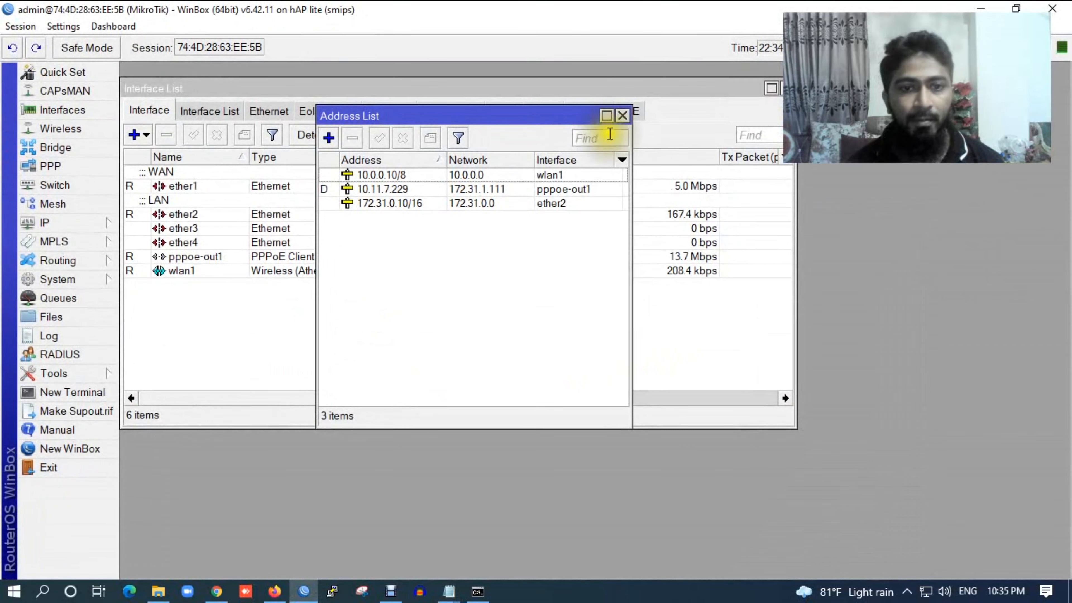
pyautogui.click(623, 116)
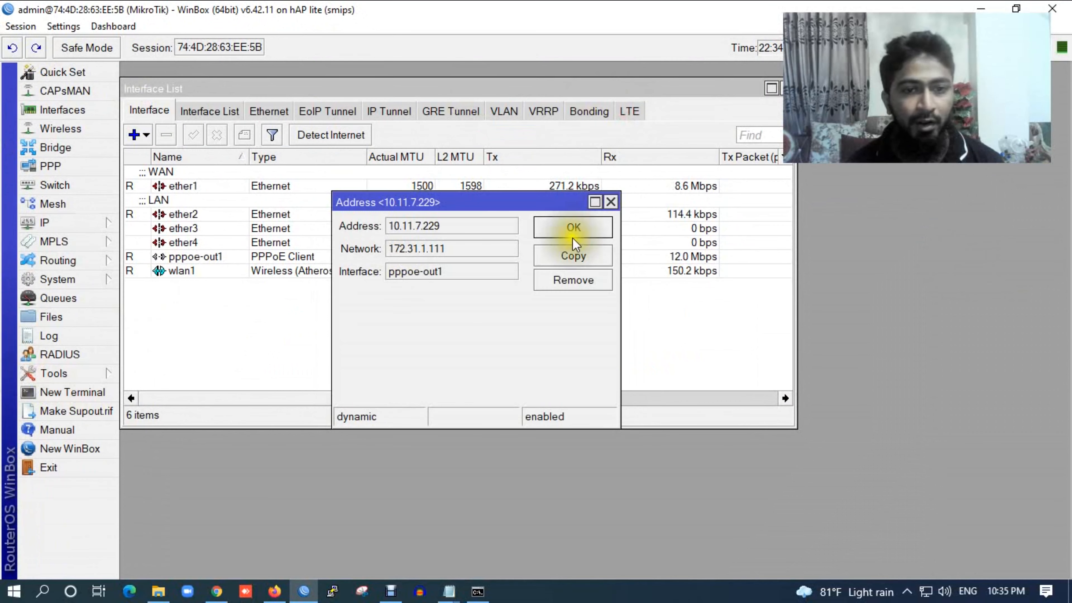
pyautogui.click(612, 201)
# Step: Review the router's log entries and close the Log and Interface List windows
pyautogui.click(91, 335)
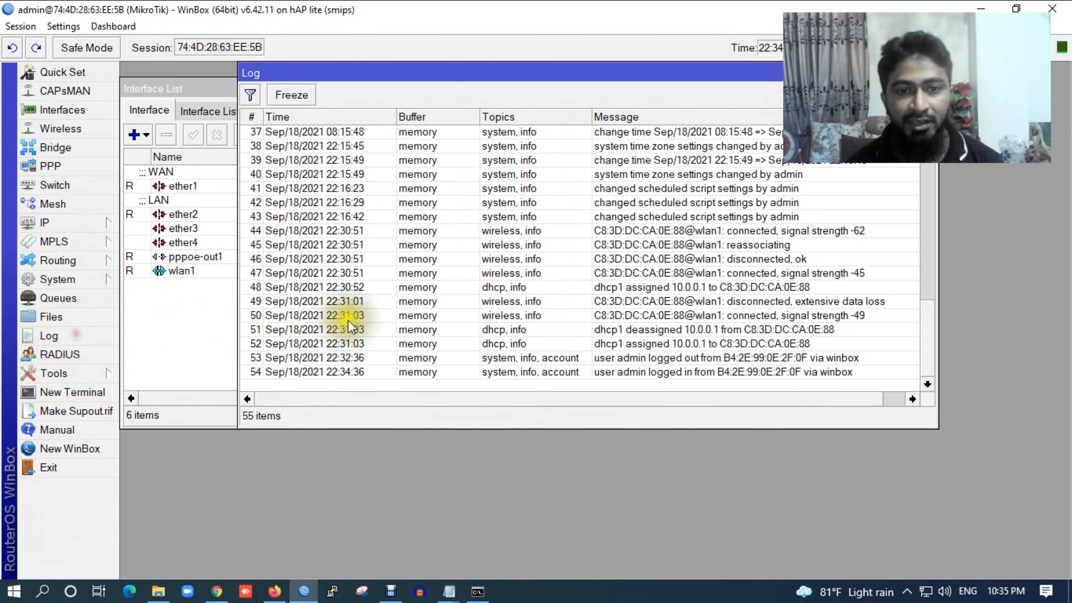
pyautogui.scroll(2, 476, 291)
pyautogui.scroll(-2, 464, 294)
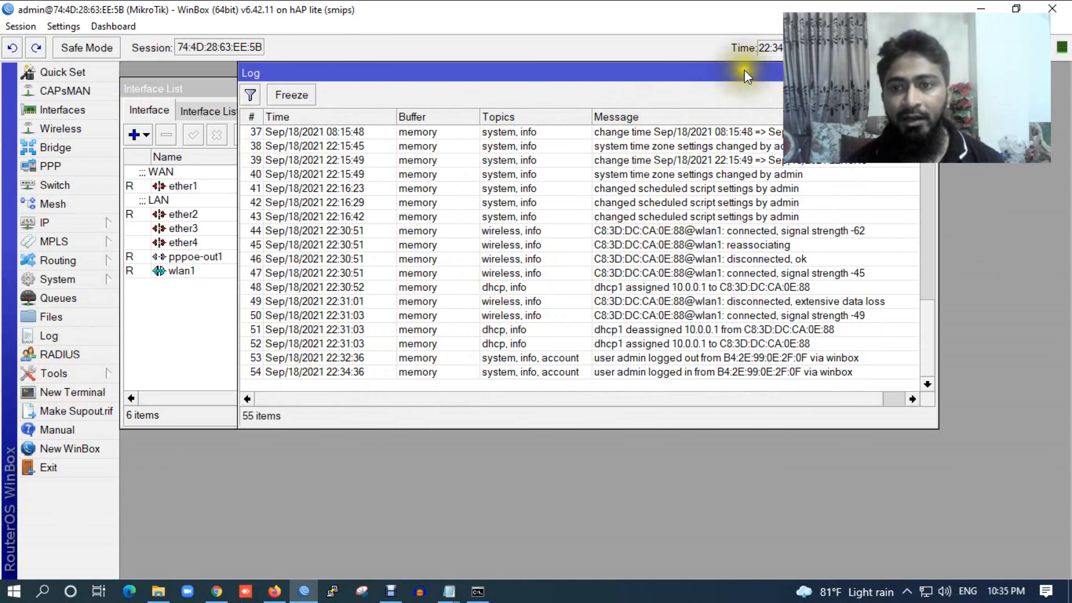
pyautogui.moveTo(762, 68); pyautogui.dragTo(772, 108)
pyautogui.click(939, 114)
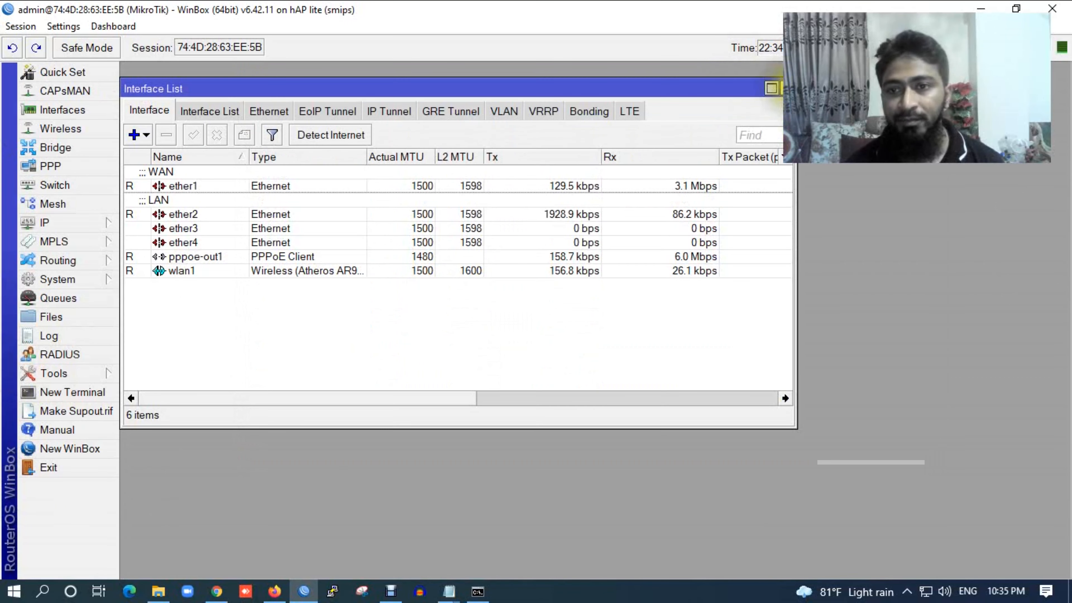
pyautogui.click(787, 88)
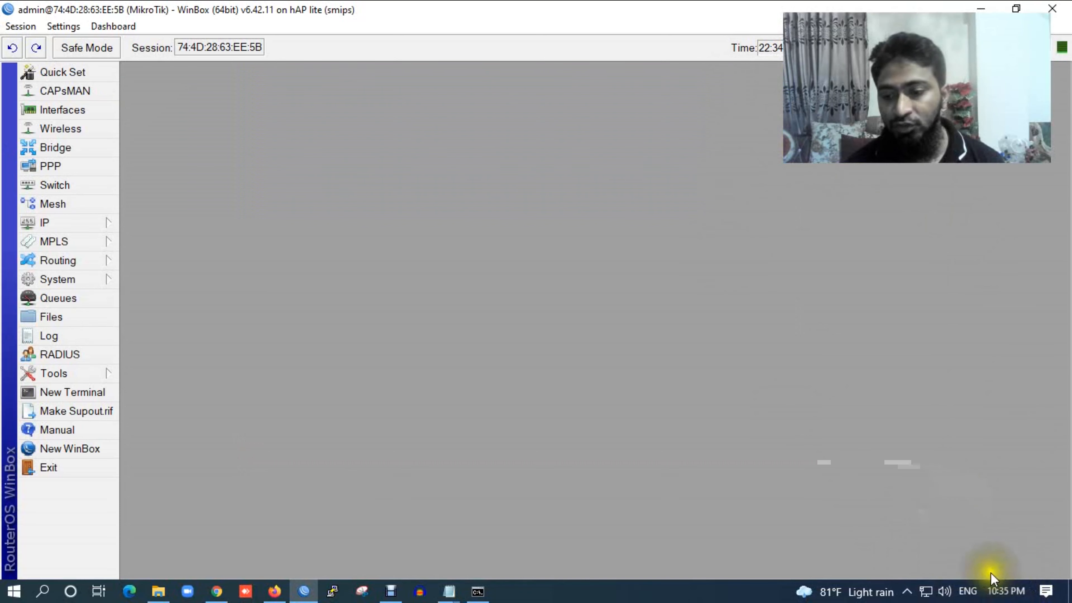
# Step: Open the system Scheduler and disable the existing Log Files schedule
pyautogui.moveTo(1011, 599)
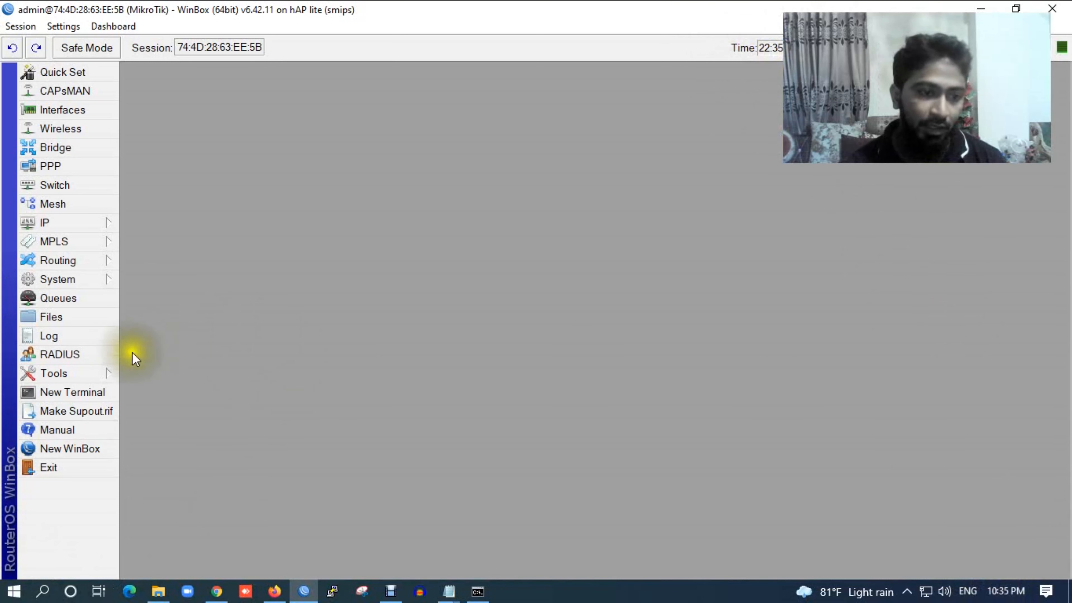
pyautogui.click(90, 283)
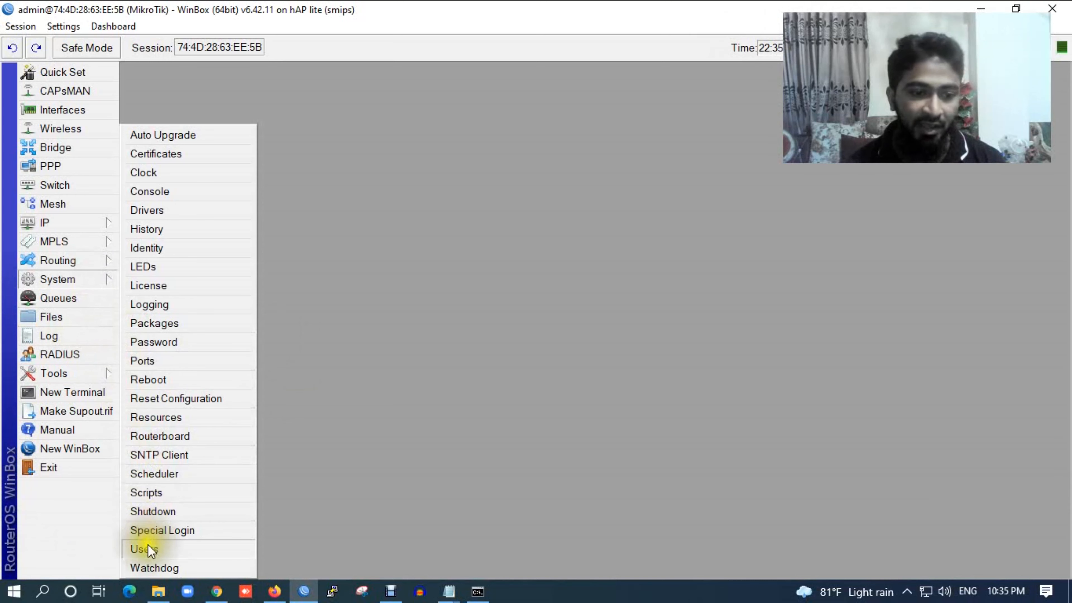
pyautogui.click(173, 475)
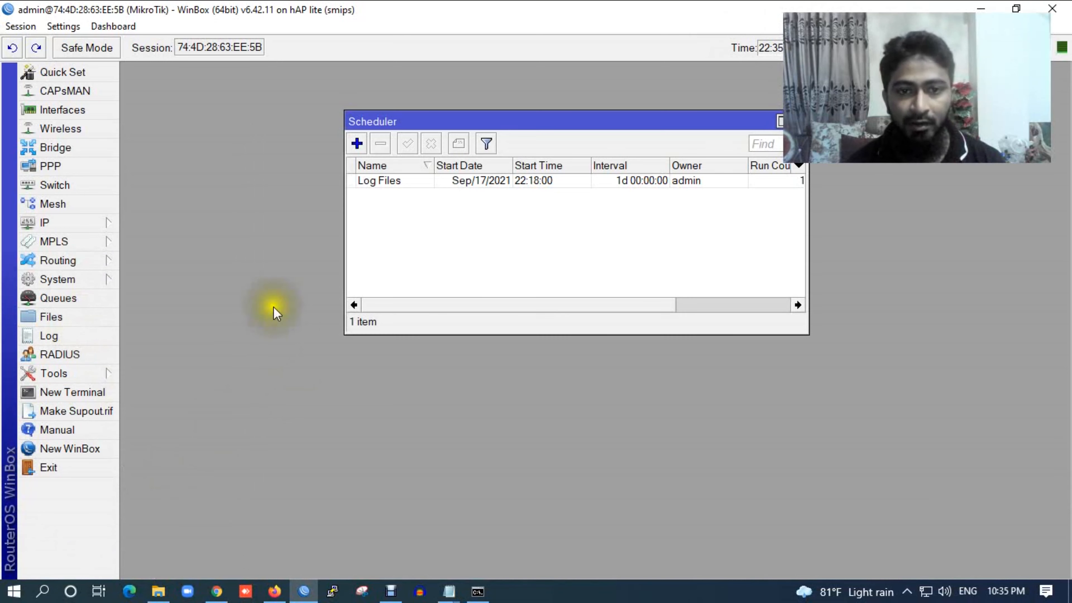
pyautogui.click(371, 184)
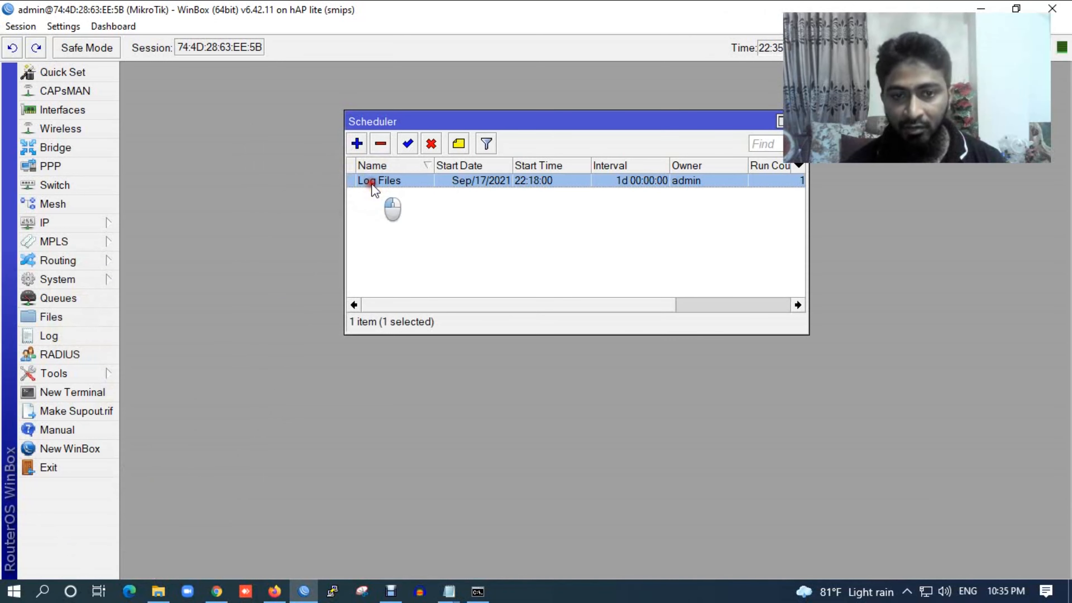
pyautogui.click(431, 143)
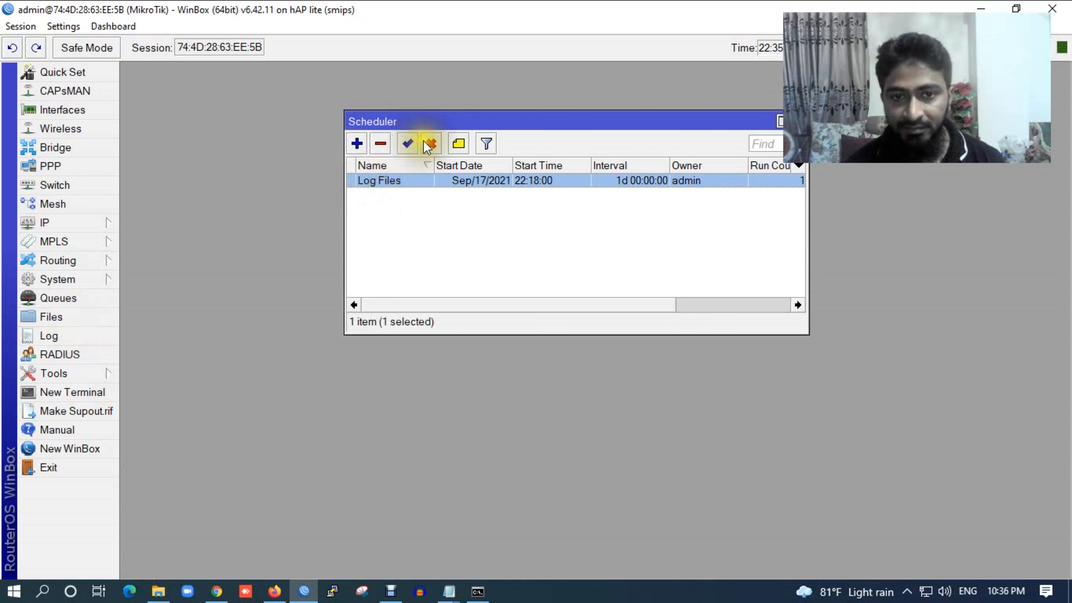
# Step: Add a schedule named Log Files New with start time 22:38:00 and interval 24:00:00
pyautogui.click(357, 144)
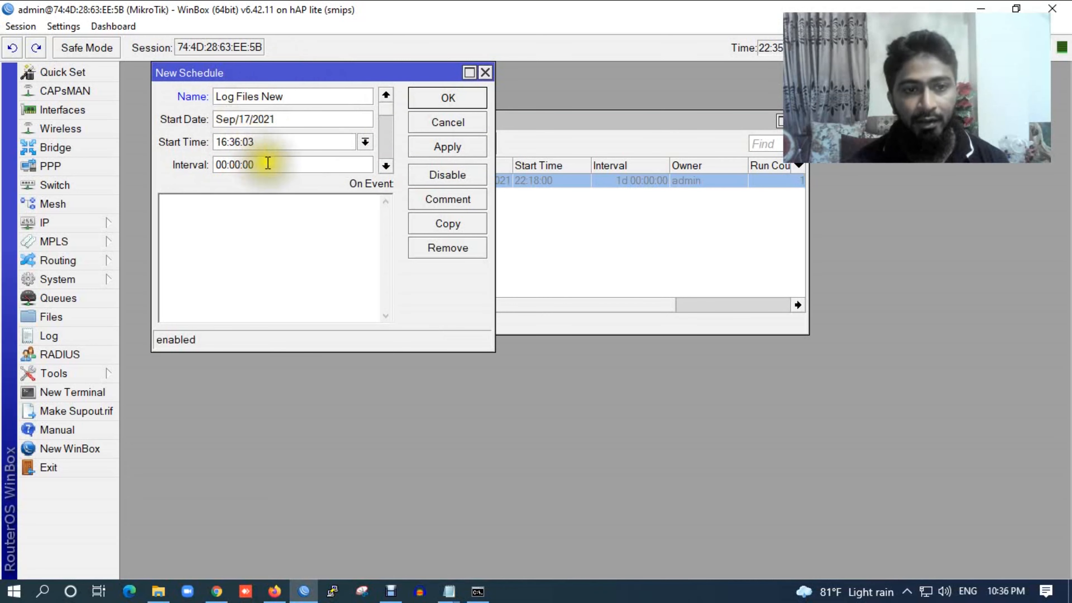
pyautogui.doubleClick(220, 142)
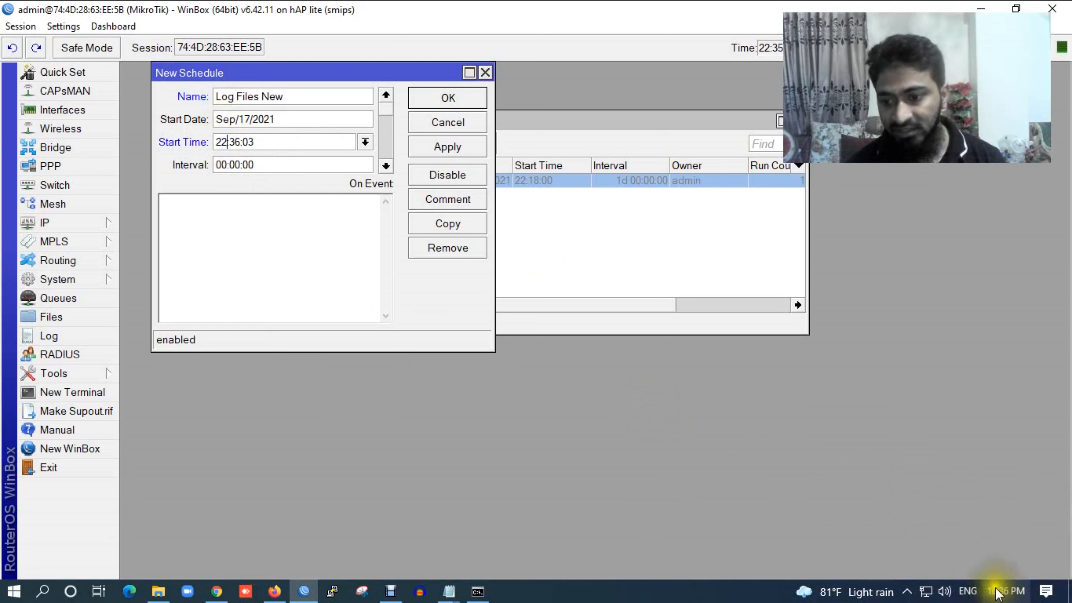
pyautogui.click(239, 142)
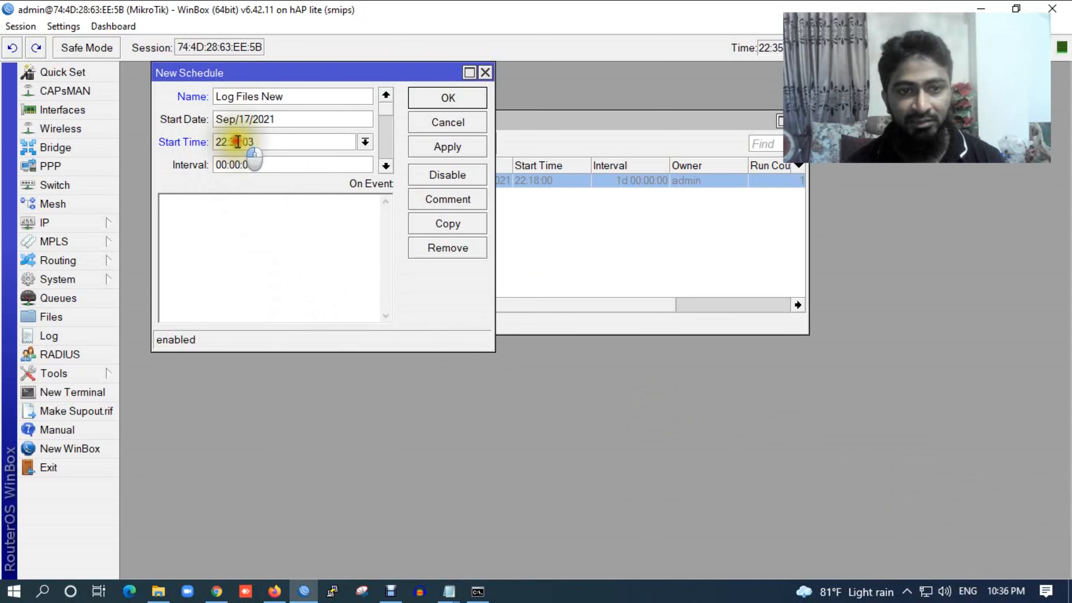
pyautogui.click(273, 138)
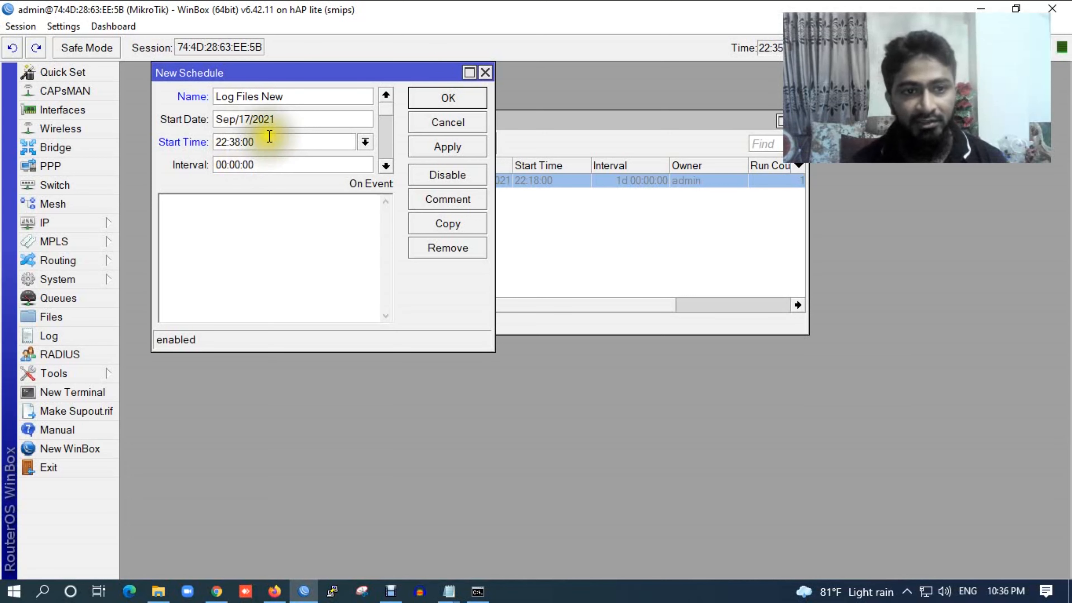
pyautogui.click(224, 164)
pyautogui.doubleClick(217, 165)
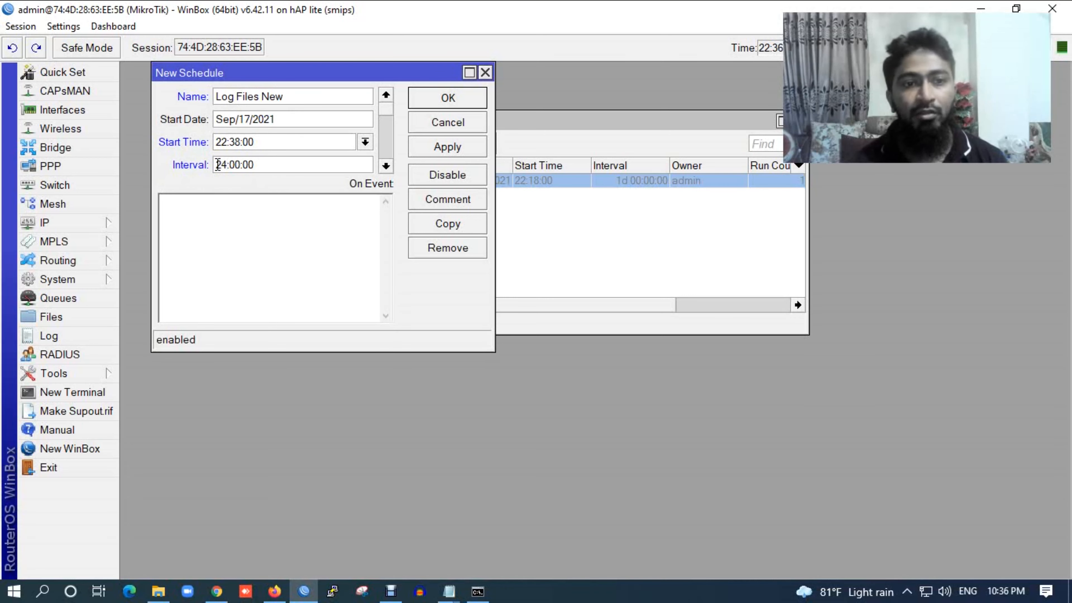
# Step: Paste the copied script as the new schedule's On Event action and save the schedule
pyautogui.click(186, 211)
pyautogui.hotkey('ctrl', 'v')
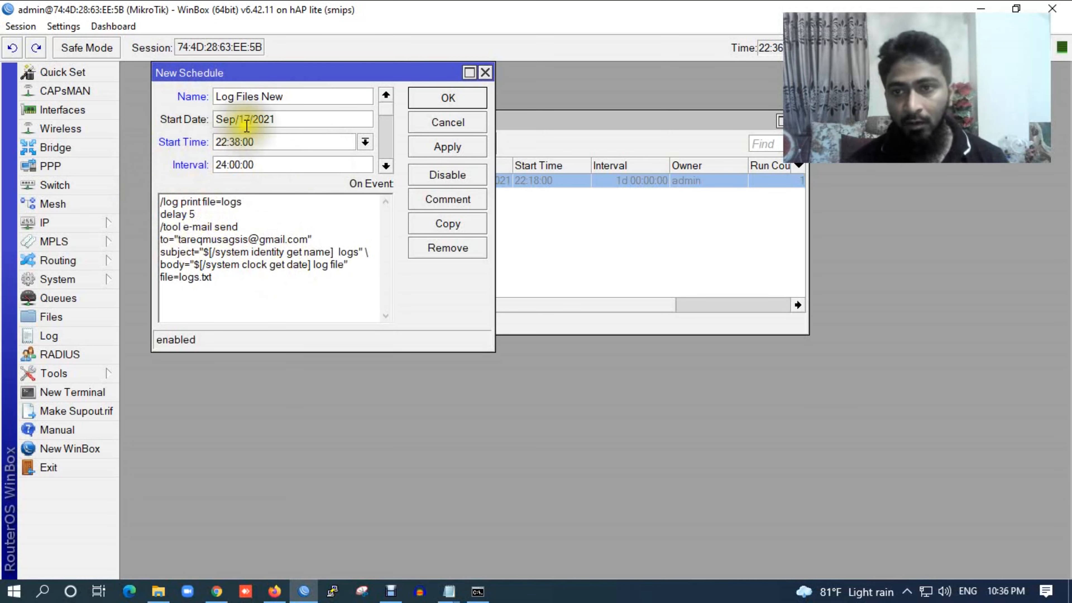
pyautogui.click(438, 147)
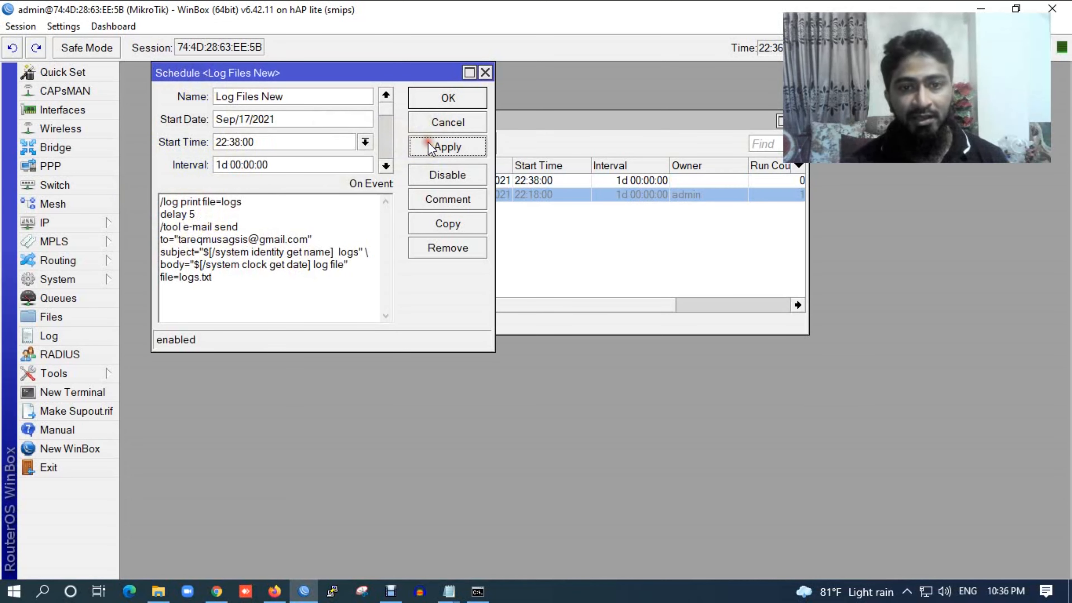
pyautogui.click(441, 99)
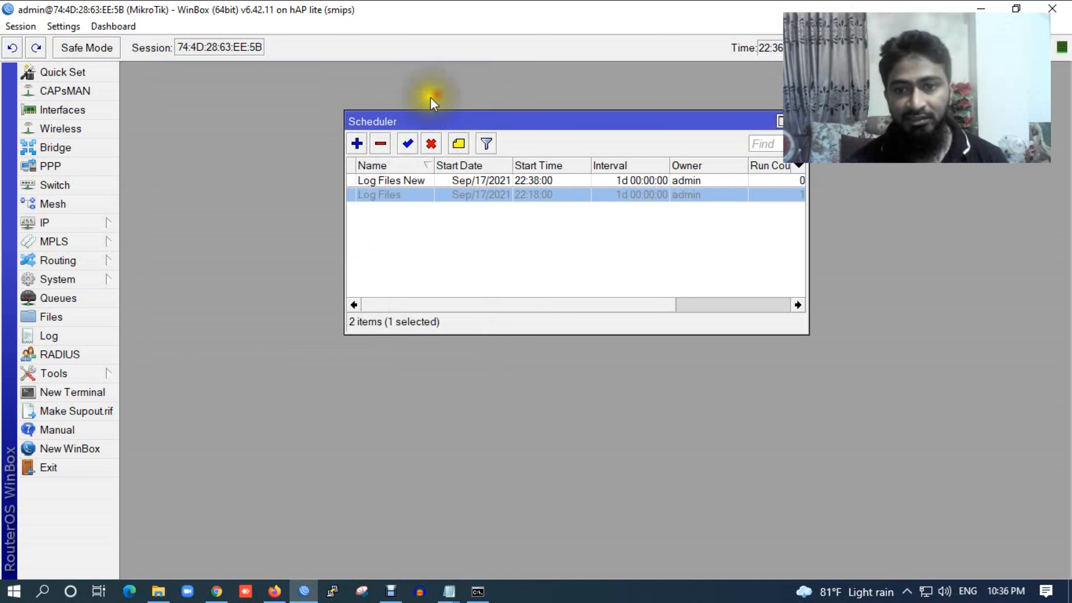
# Step: Check the Log Files New schedule's next run, saved settings and the recipient address in its script
pyautogui.moveTo(619, 304); pyautogui.dragTo(731, 309)
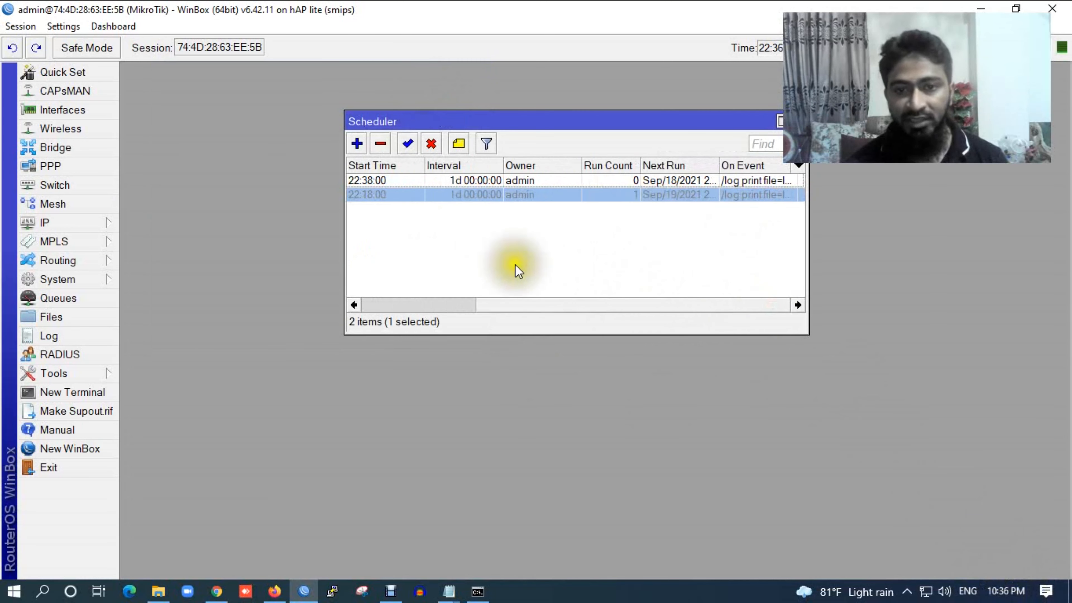
pyautogui.doubleClick(442, 182)
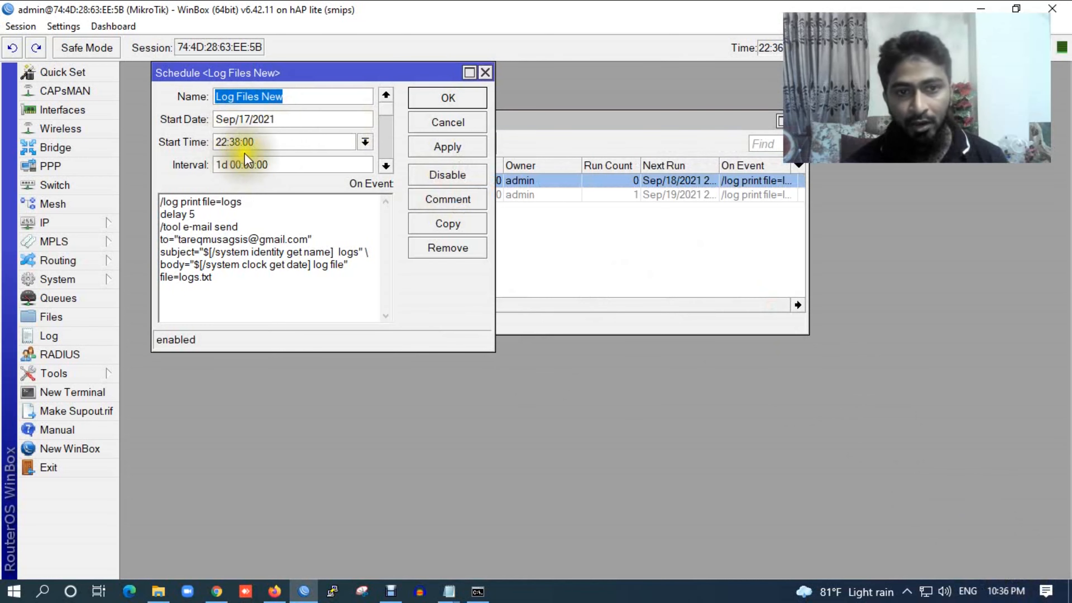
pyautogui.click(570, 194)
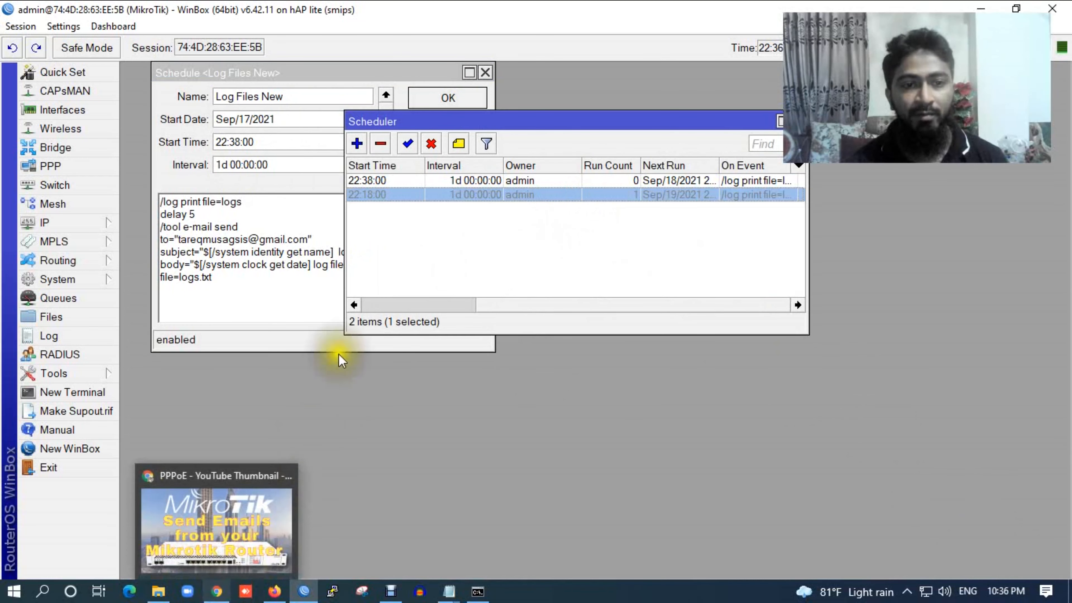
pyautogui.click(270, 274)
pyautogui.moveTo(181, 240); pyautogui.dragTo(243, 239)
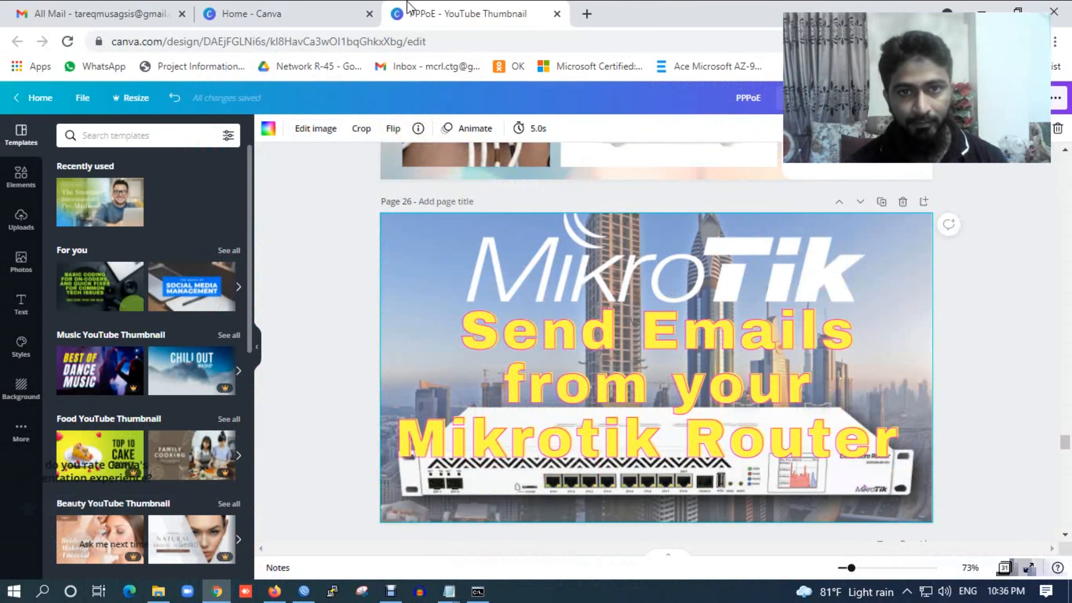
# Step: Switch to the Gmail mailbox in Chrome and refresh the message list to check for log e-mails
pyautogui.click(295, 13)
pyautogui.click(150, 12)
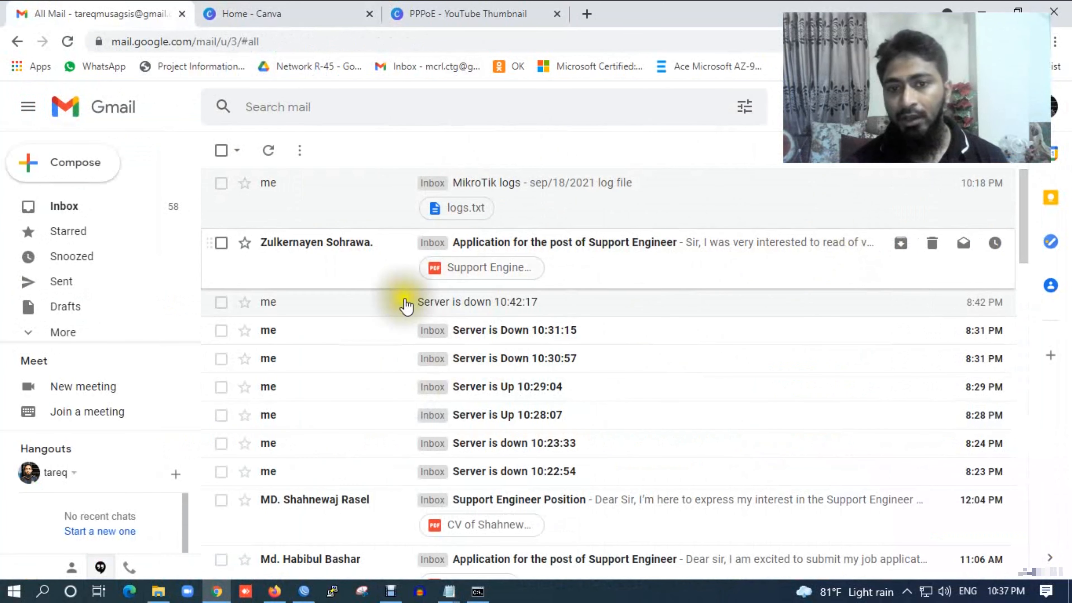
pyautogui.click(266, 151)
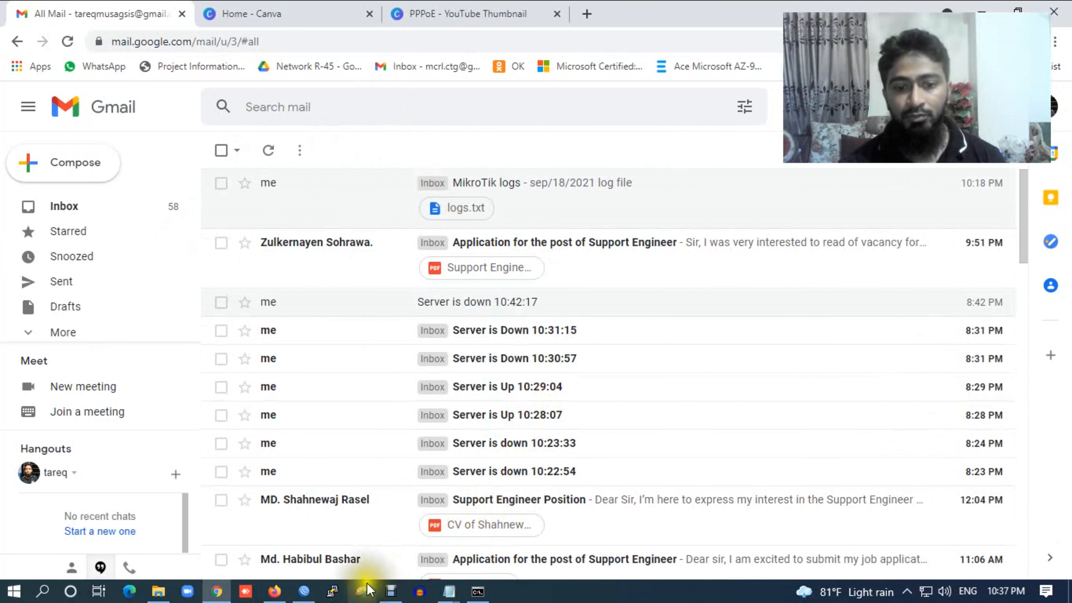
# Step: Switch back to WinBox, restore its window and place it below the newest Gmail message so both can be watched
pyautogui.click(304, 590)
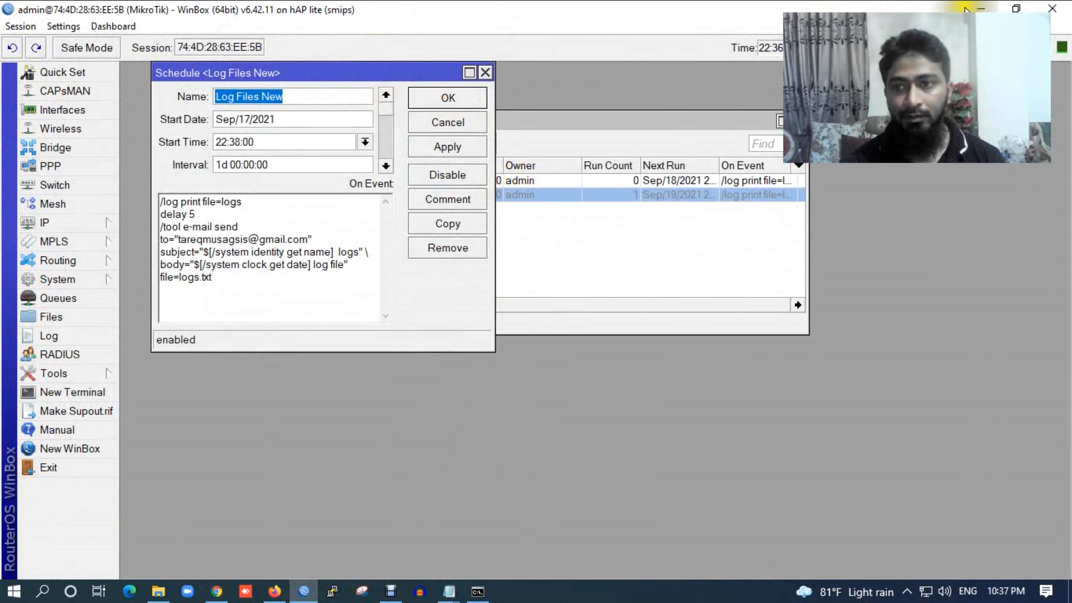
pyautogui.click(1017, 9)
pyautogui.moveTo(479, 154); pyautogui.dragTo(599, 248)
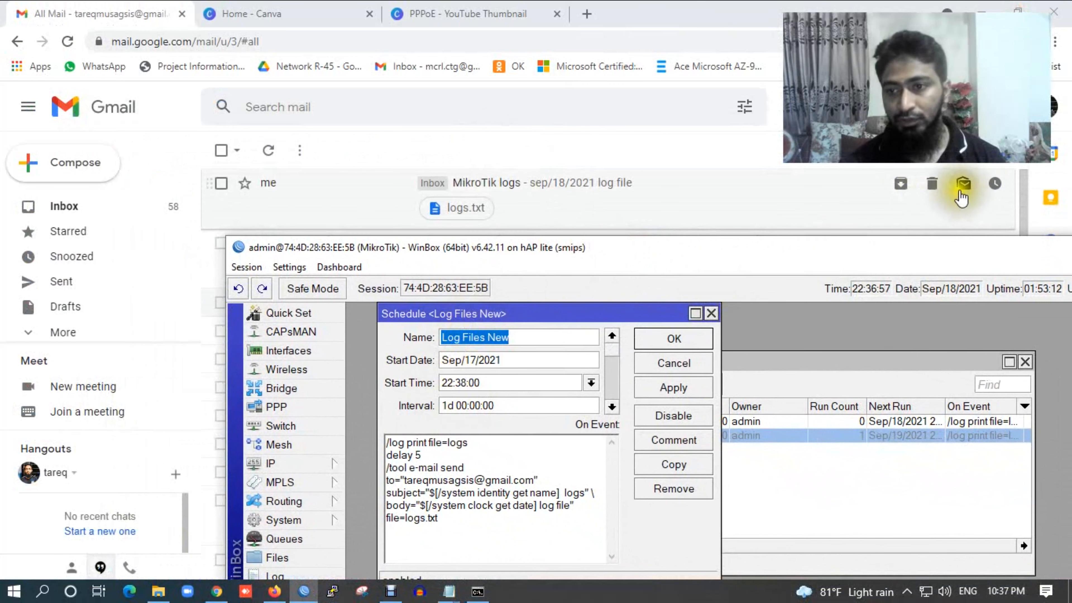
pyautogui.moveTo(878, 259); pyautogui.dragTo(825, 273)
pyautogui.moveTo(1008, 593)
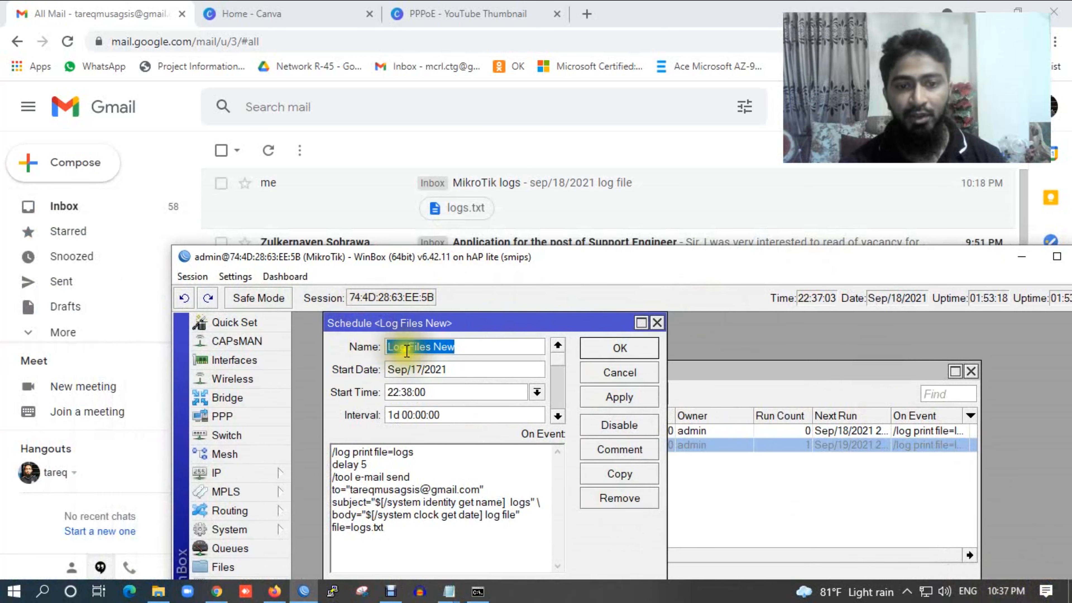
# Step: Close the Log Files New schedule's settings and check the run counts of both schedules in the Scheduler list
pyautogui.moveTo(526, 258)
pyautogui.mouseDown()
pyautogui.moveTo(546, 328)
pyautogui.moveTo(529, 275)
pyautogui.mouseUp()
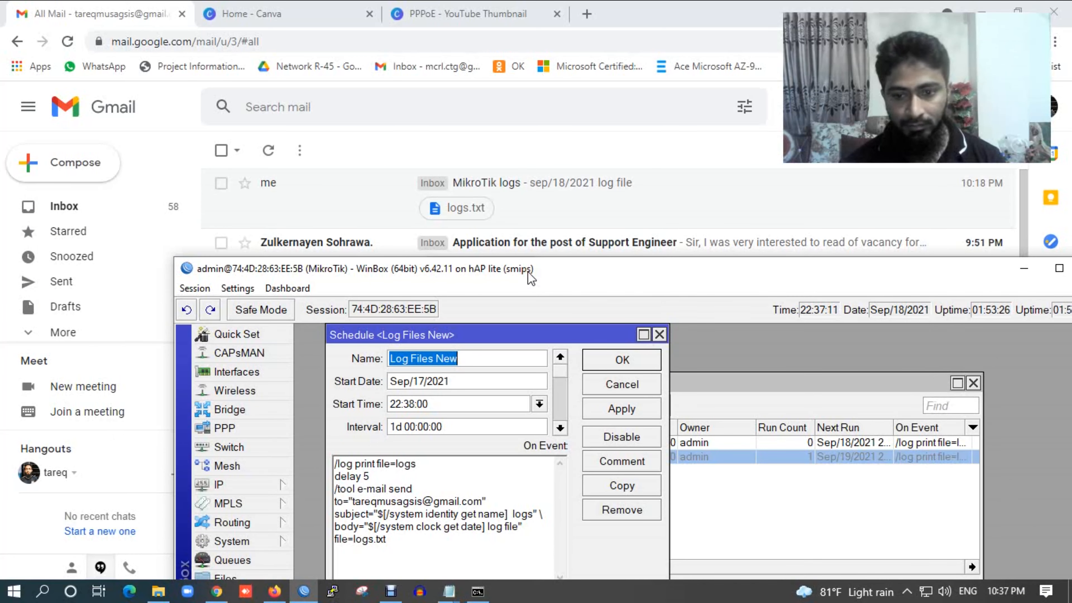
pyautogui.click(644, 335)
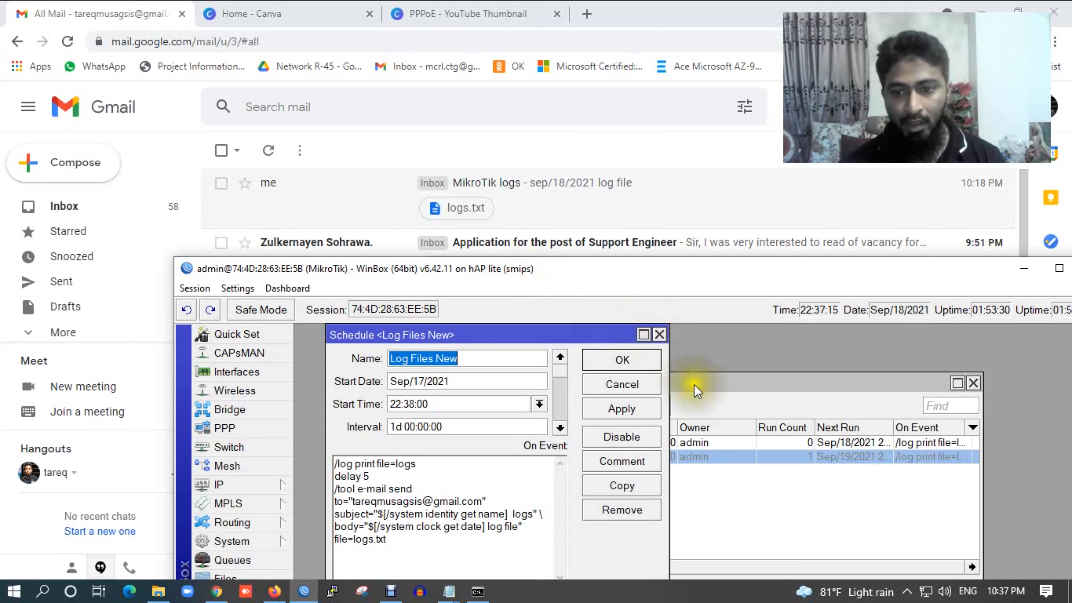
pyautogui.click(659, 334)
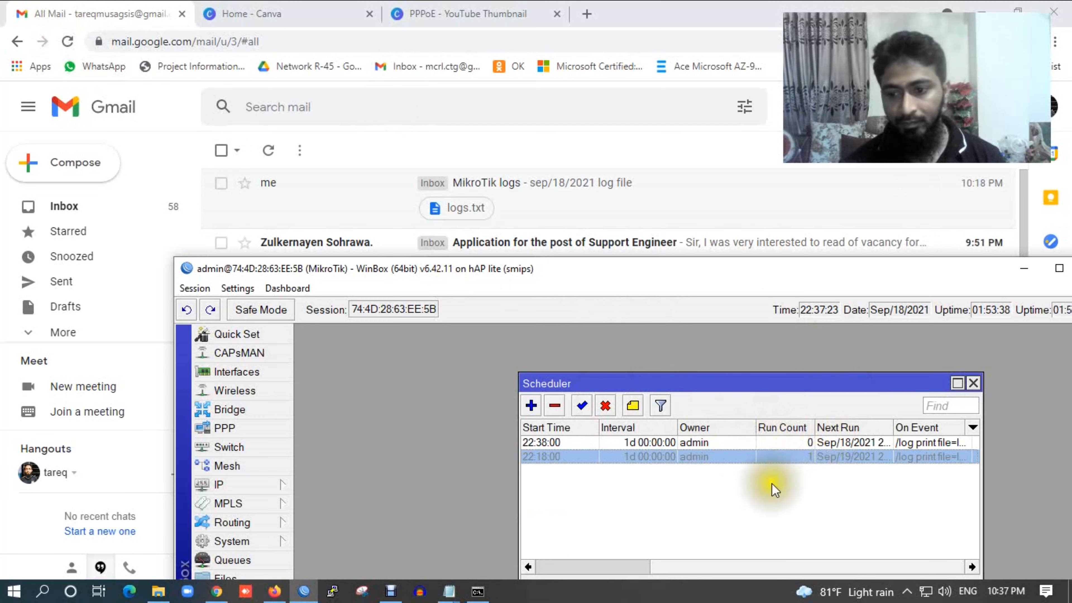
pyautogui.click(663, 509)
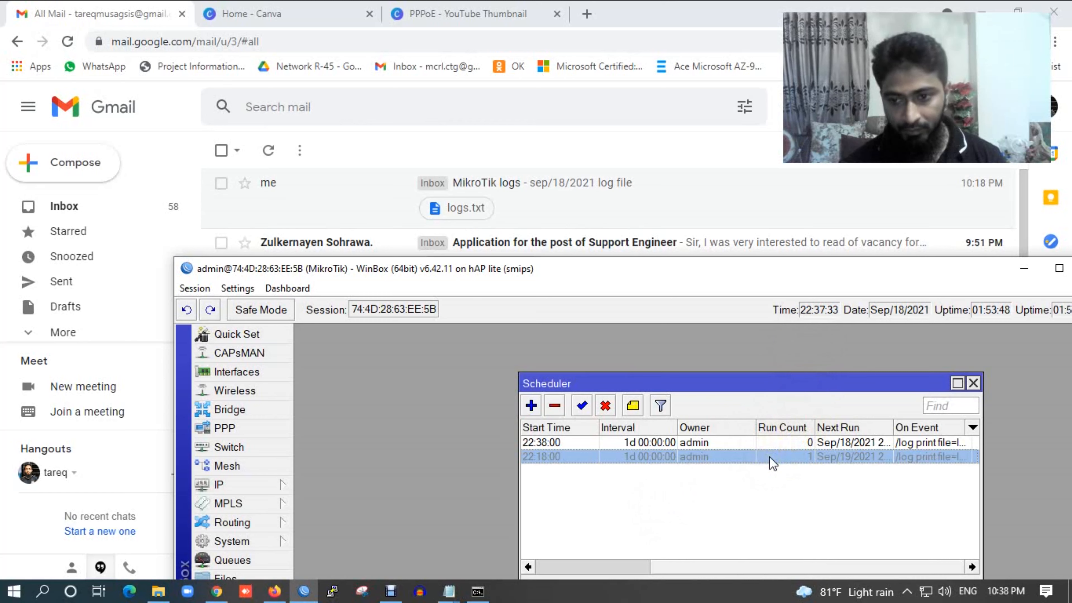
pyautogui.moveTo(776, 458); pyautogui.dragTo(811, 454)
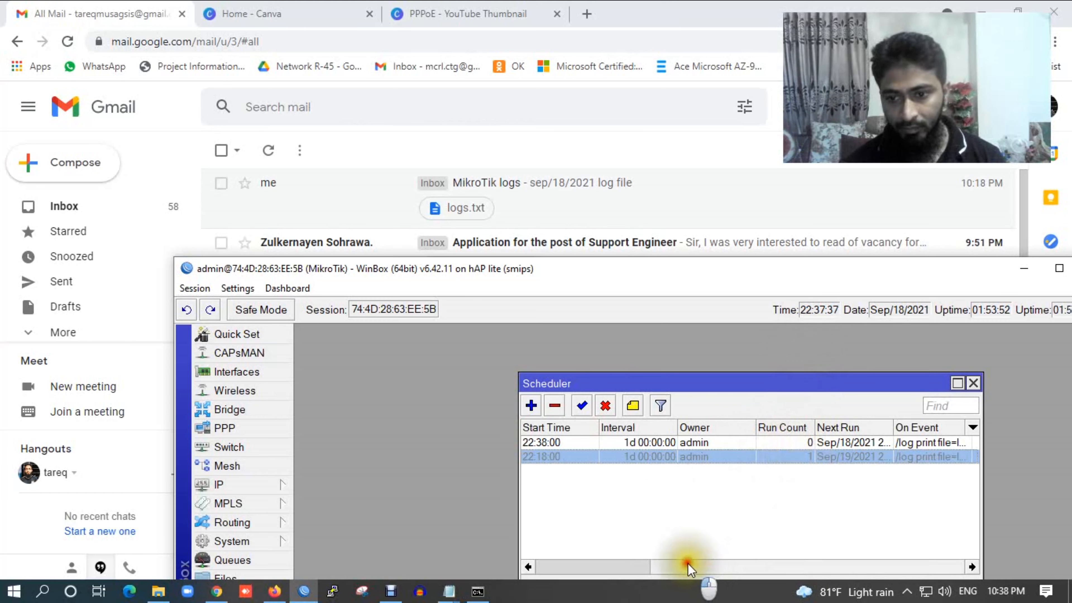
# Step: Refresh the Gmail message list, return to WinBox and check the run count and next run of the 22:38:00 schedule
pyautogui.click(67, 41)
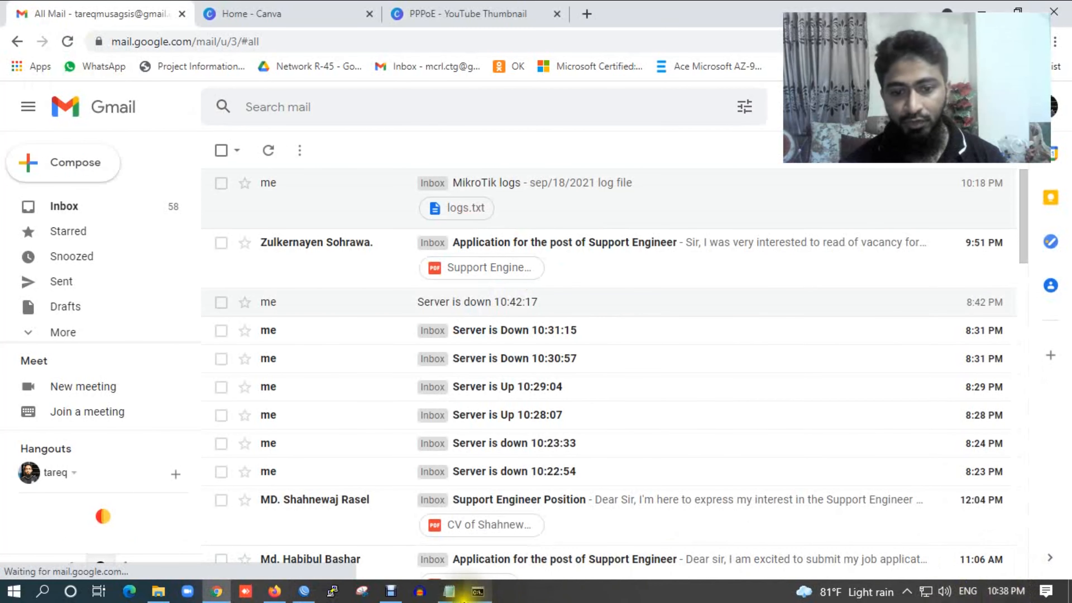
pyautogui.click(304, 591)
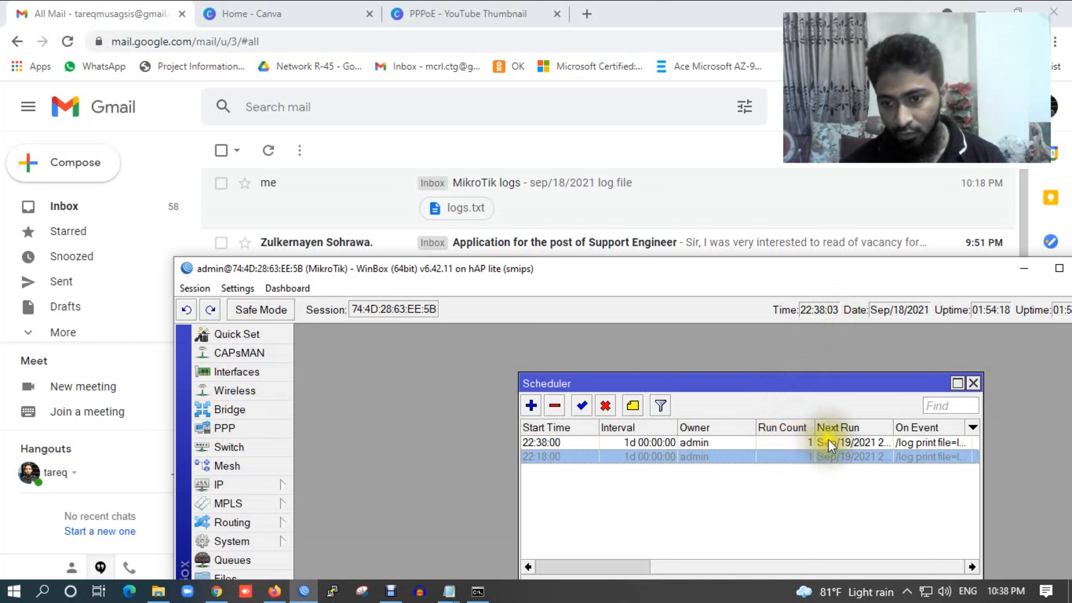
pyautogui.click(745, 443)
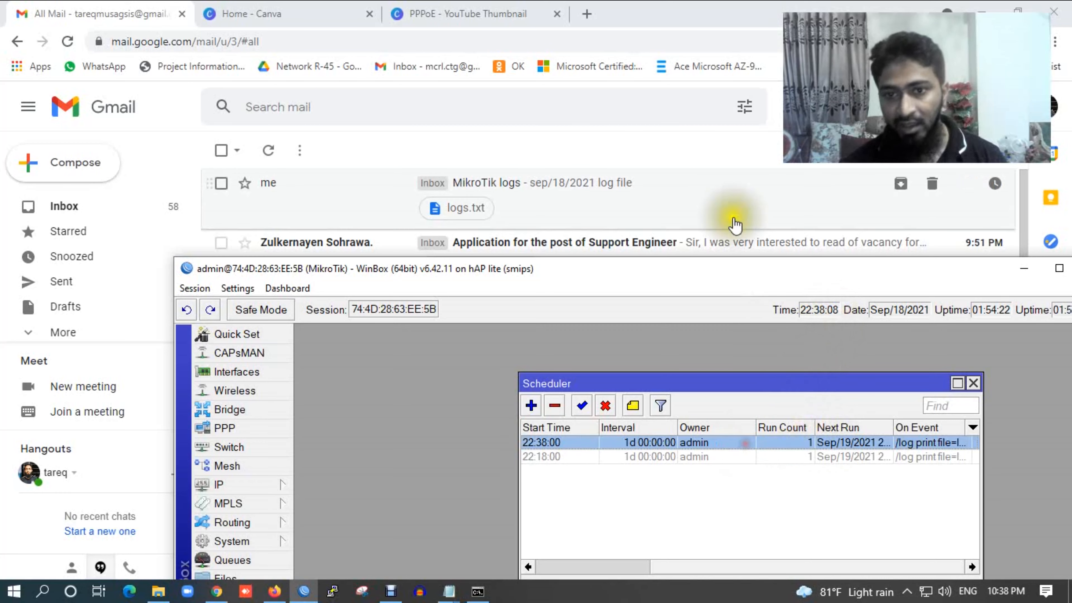
# Step: Move the WinBox window lower, refresh Gmail and open the newest MikroTik logs message
pyautogui.moveTo(494, 276); pyautogui.dragTo(485, 352)
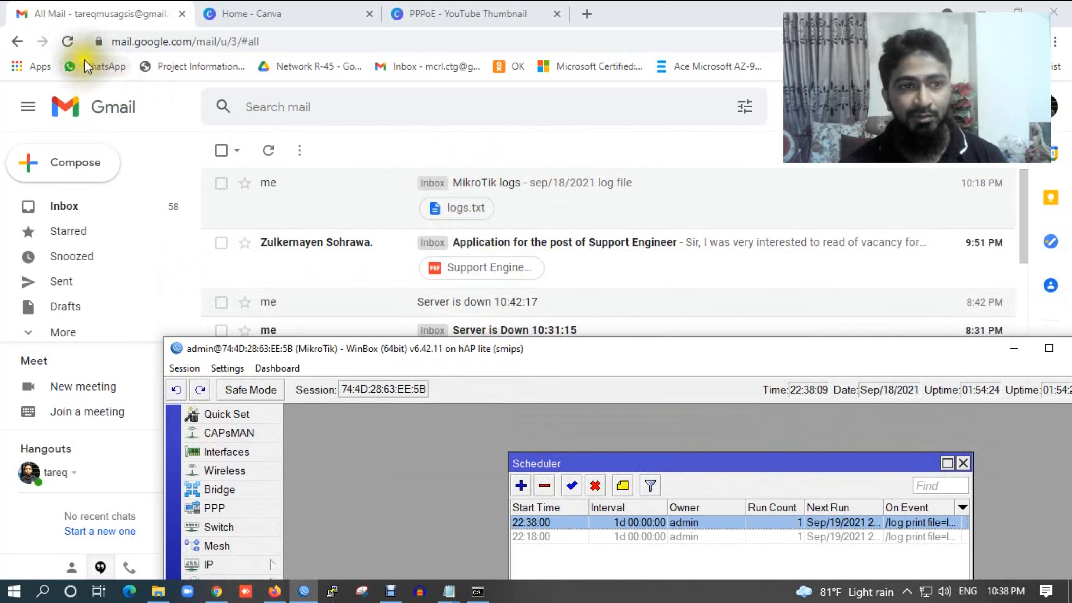
pyautogui.click(68, 41)
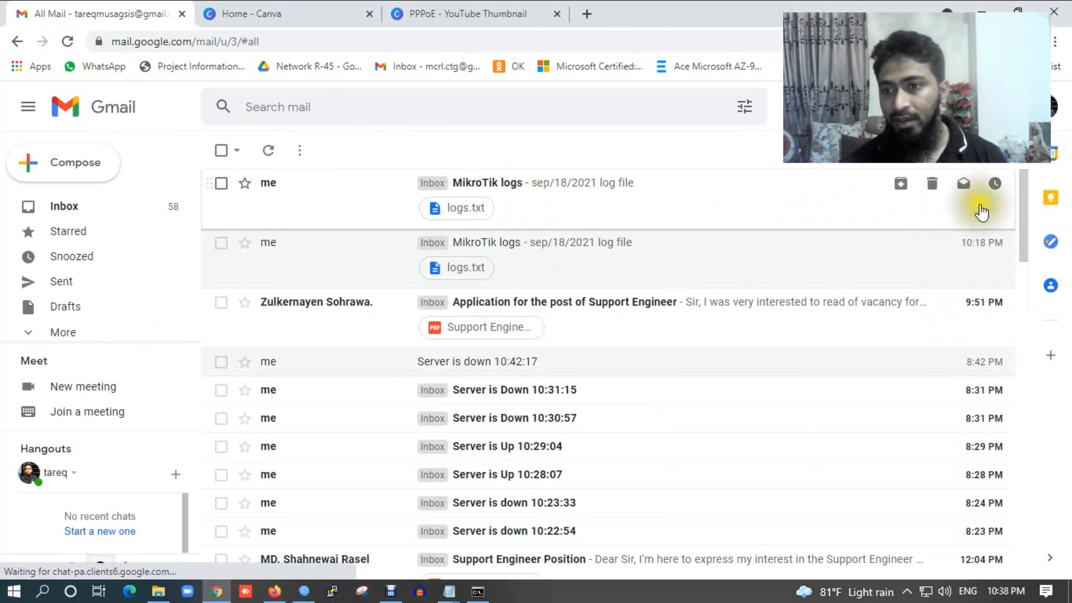
pyautogui.click(559, 202)
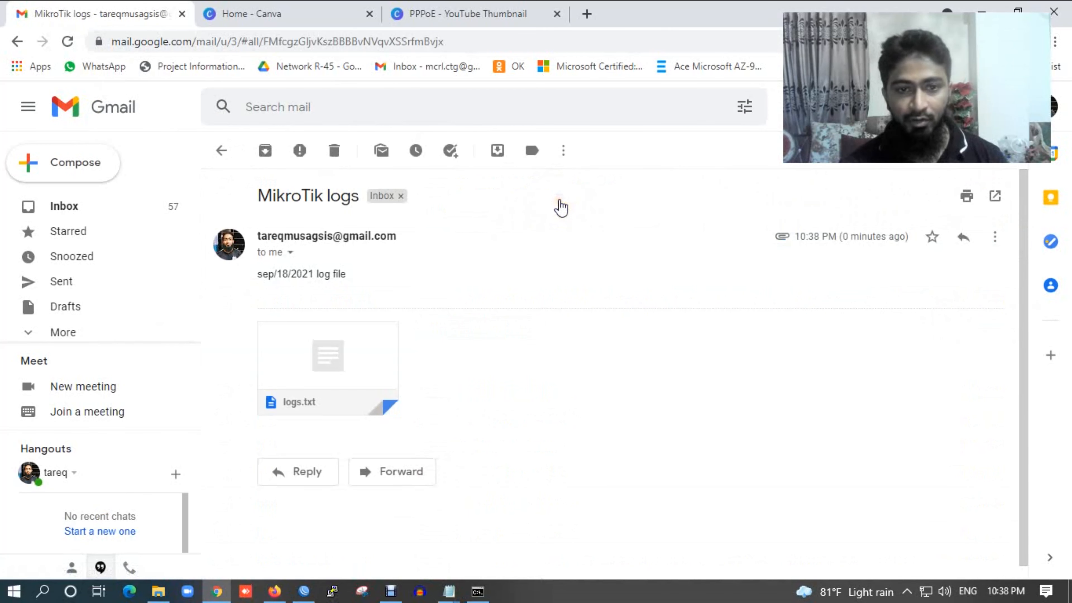
# Step: Open the message's logs.txt attachment and read through the exported log entries
pyautogui.click(330, 336)
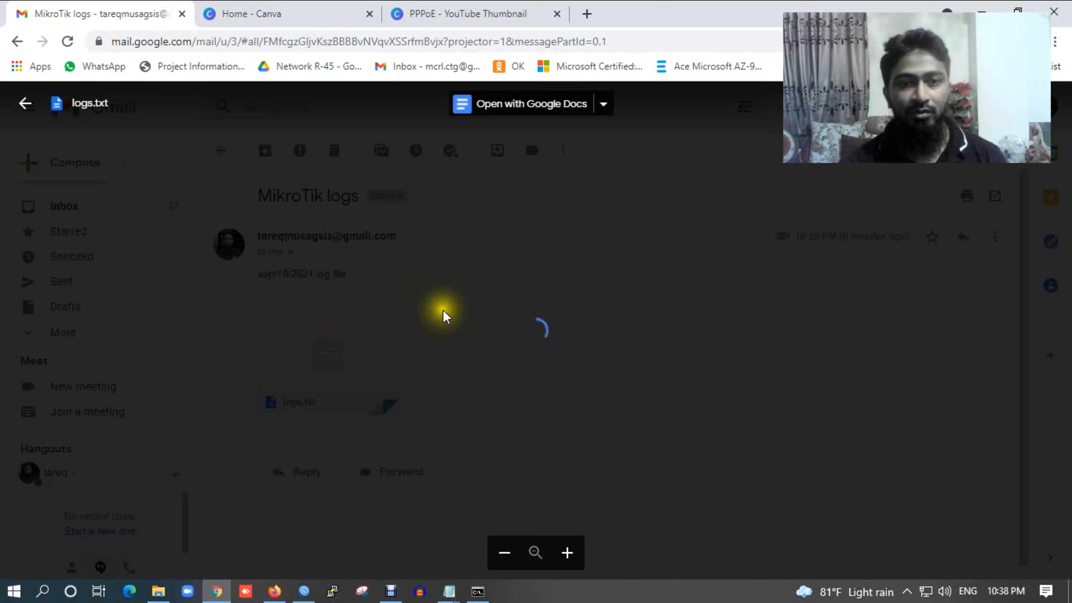
pyautogui.scroll(-10, 443, 337)
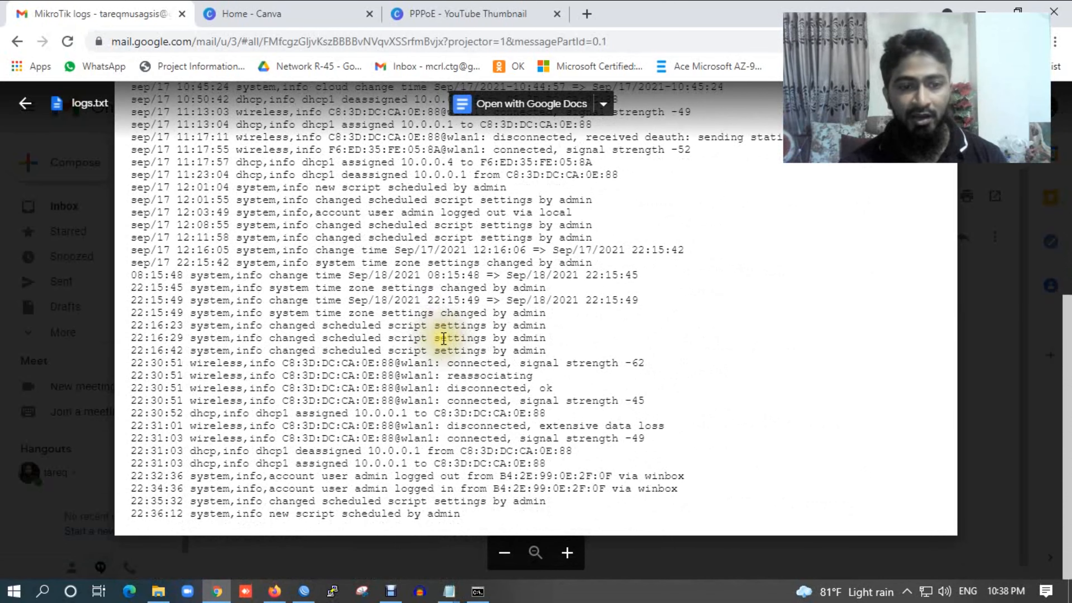
pyautogui.scroll(10, 443, 296)
pyautogui.scroll(-3, 452, 427)
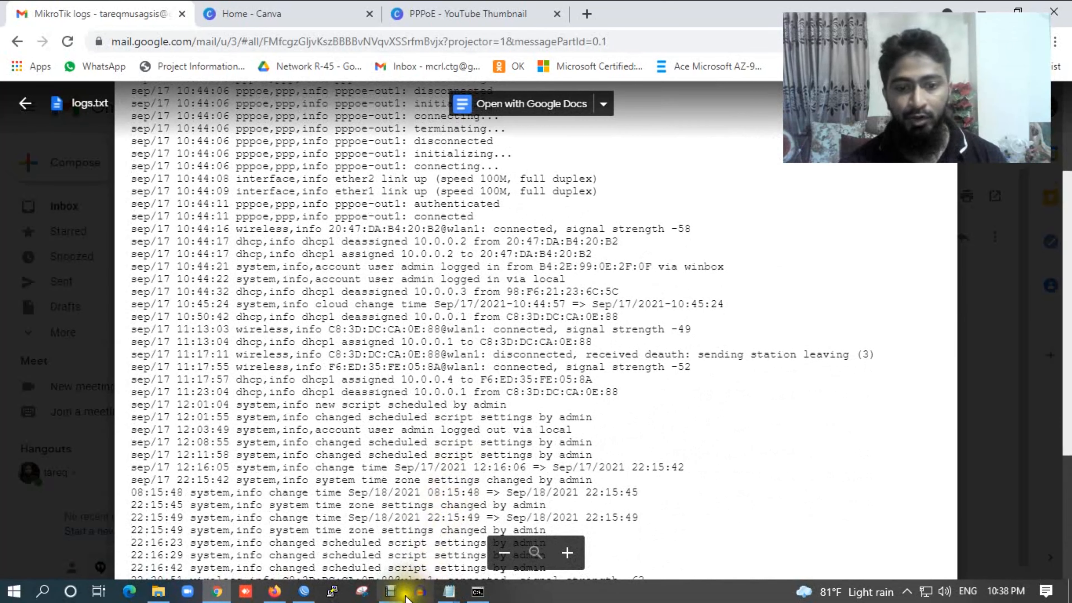
# Step: Switch to WinBox, place it beside the attachment, open the router's Log and compare its entries with logs.txt
pyautogui.click(304, 591)
pyautogui.moveTo(584, 351); pyautogui.dragTo(793, 41)
pyautogui.click(421, 367)
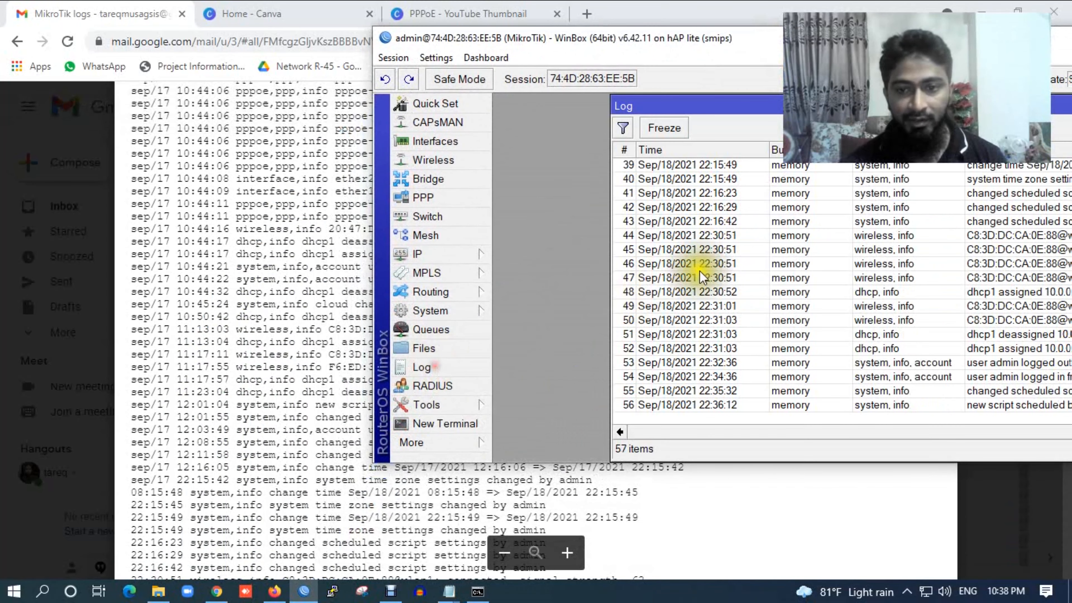
pyautogui.scroll(-6, 415, 507)
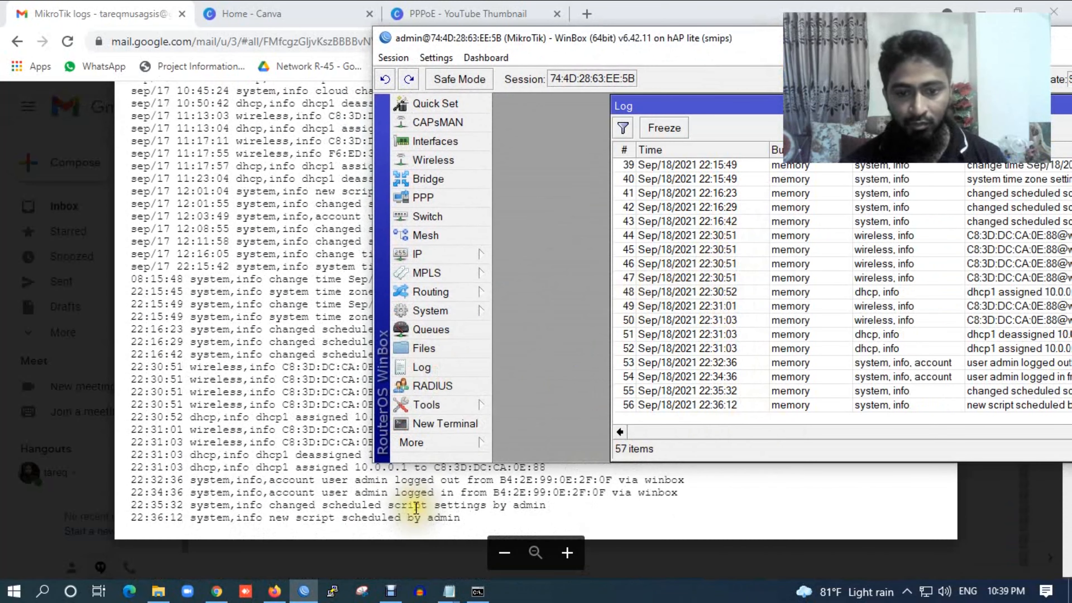
pyautogui.scroll(4, 759, 311)
pyautogui.scroll(2, 759, 310)
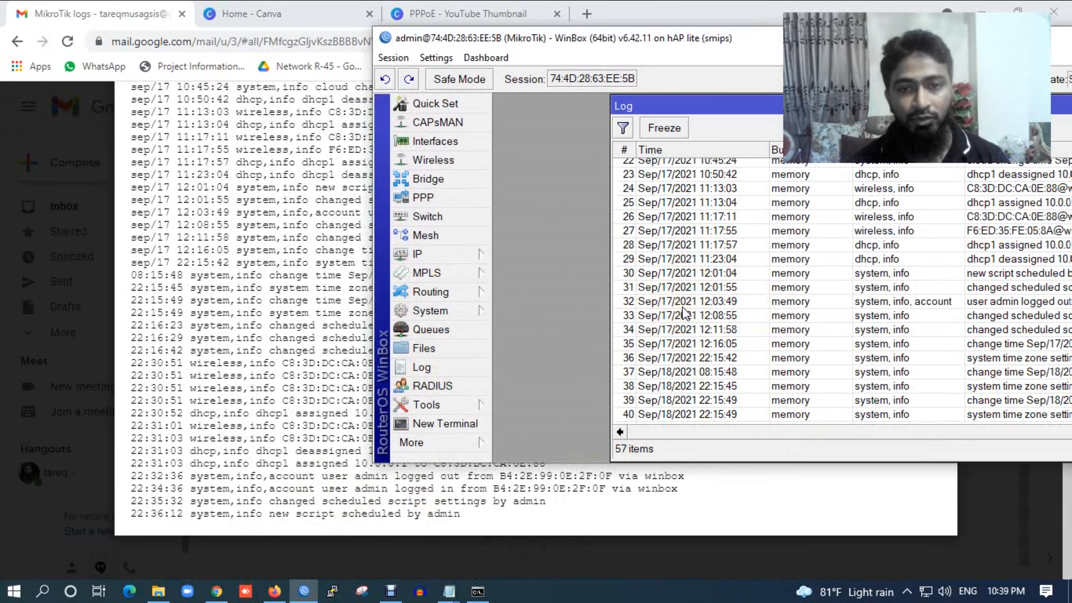